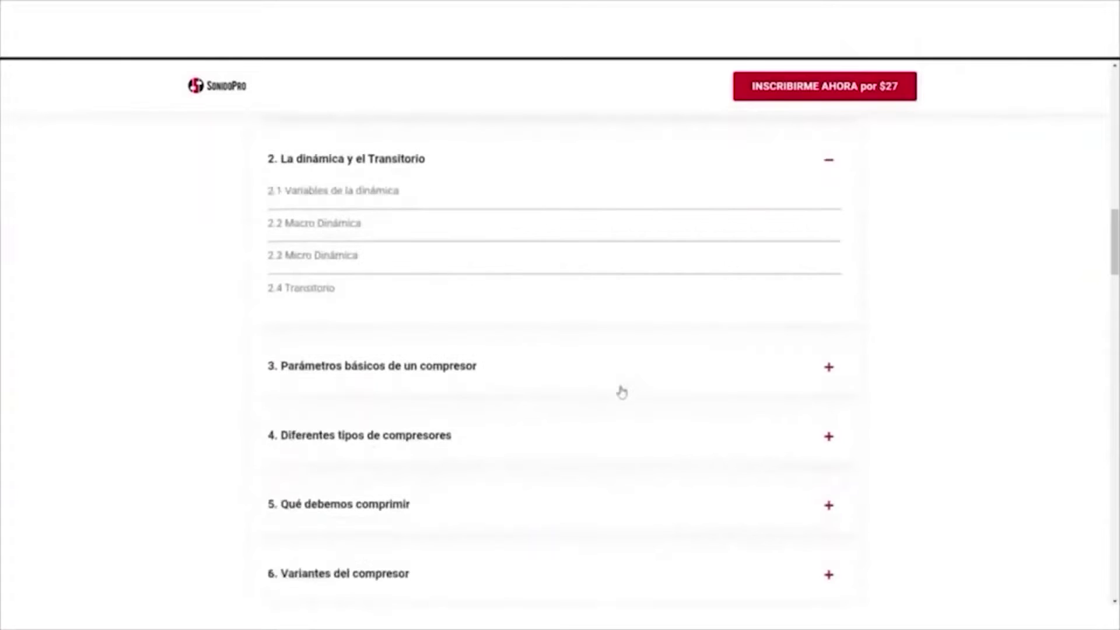
- Browse the compressor course syllabus, expanding sections 3 through 7 to read their lesson lists
click(556, 368)
scroll(555, 370, down, 5)
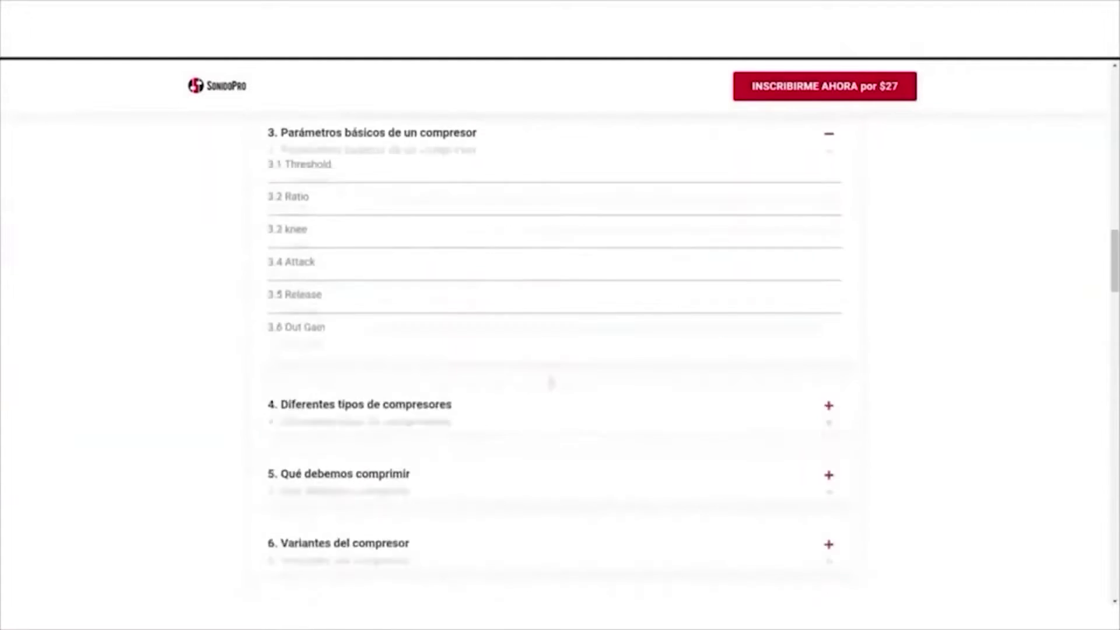
click(542, 406)
scroll(563, 385, down, 6)
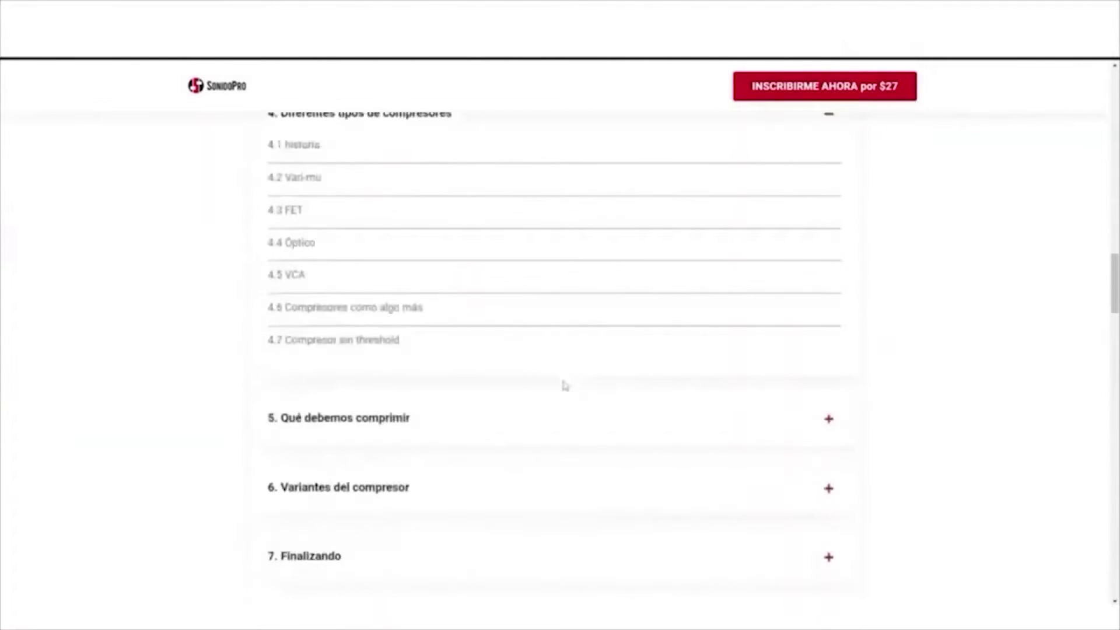
scroll(555, 372, down, 6)
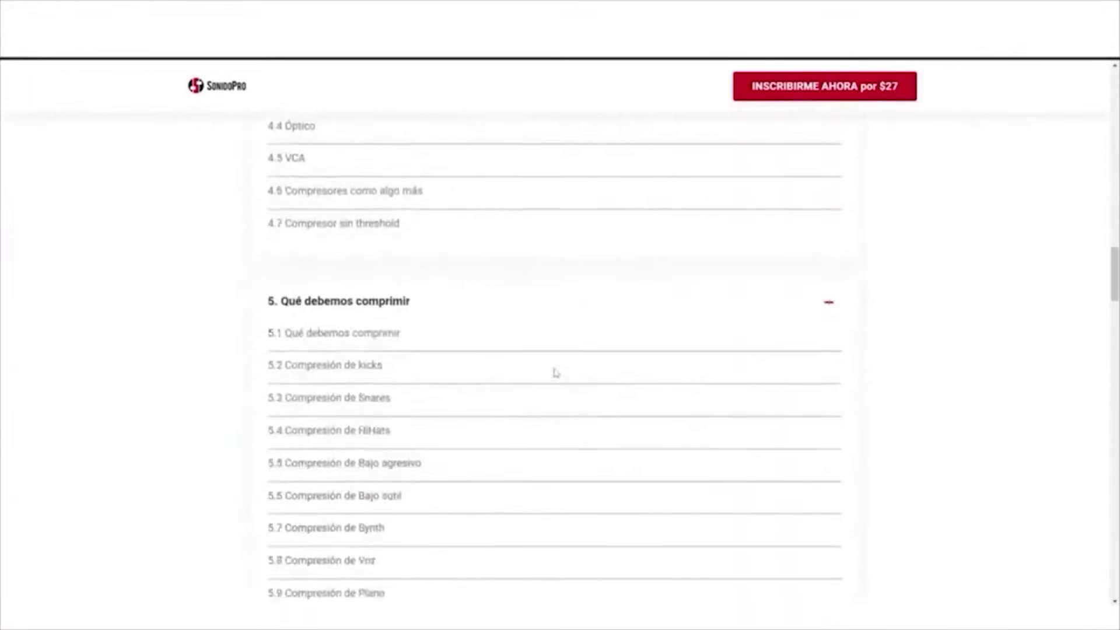
scroll(554, 372, down, 8)
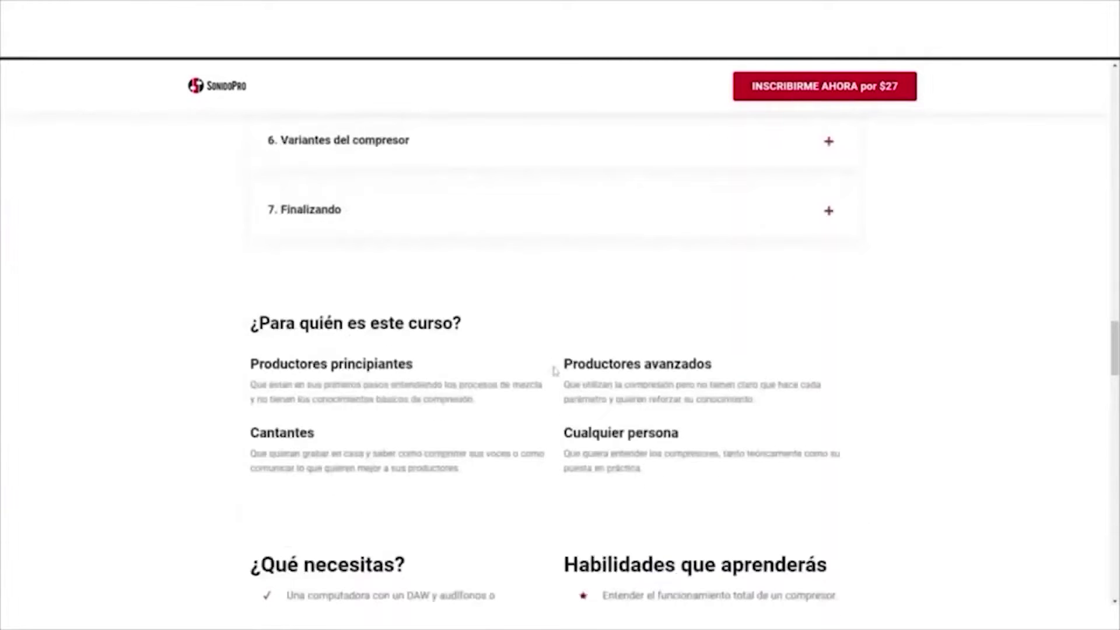
click(479, 152)
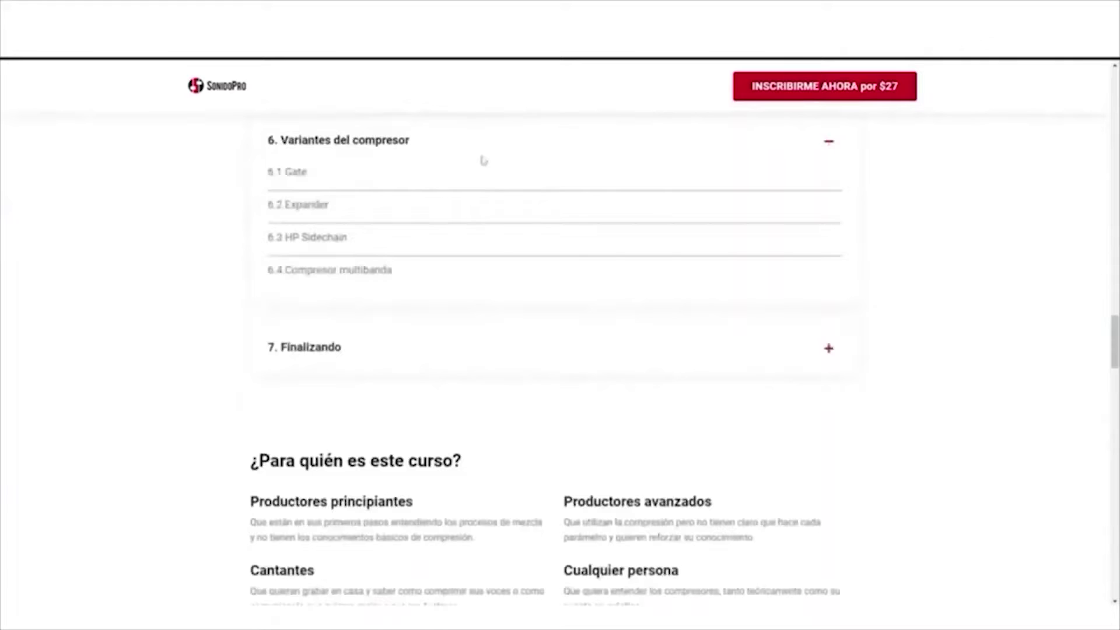
click(477, 356)
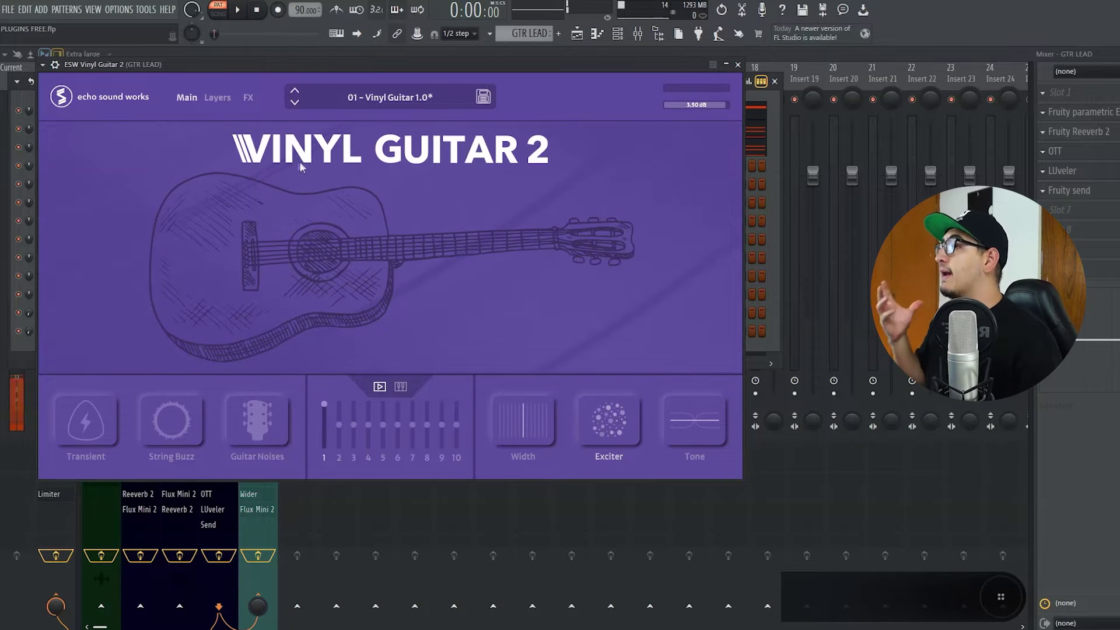
- Close the first Vinyl Guitar 2 instance, and open the second one to view its Layers and FX pages
click(738, 64)
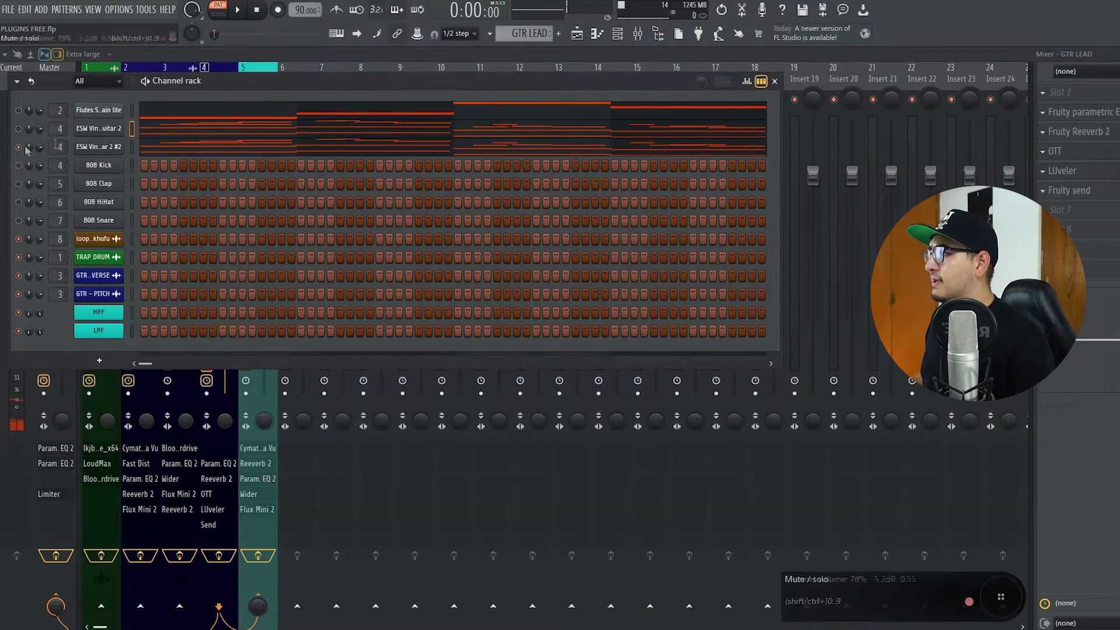
click(110, 147)
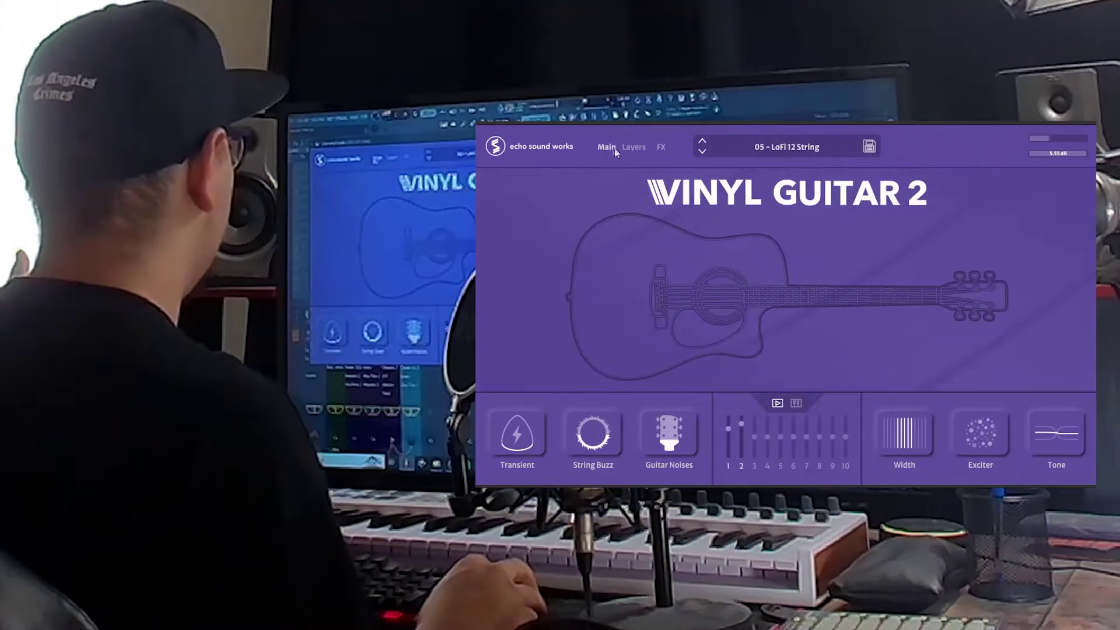
click(625, 148)
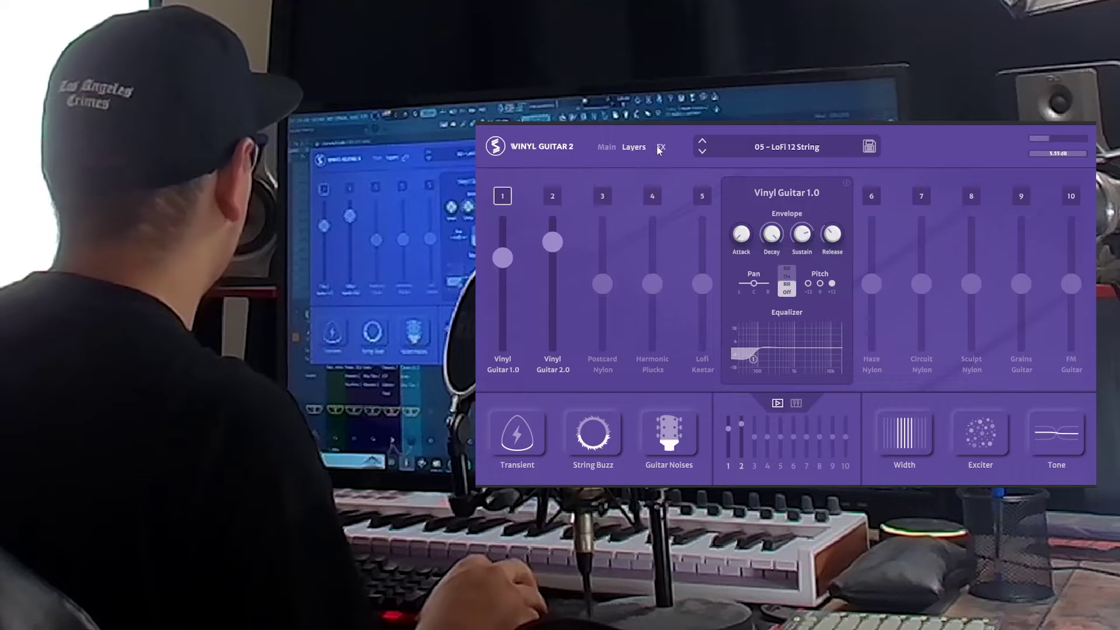
click(658, 146)
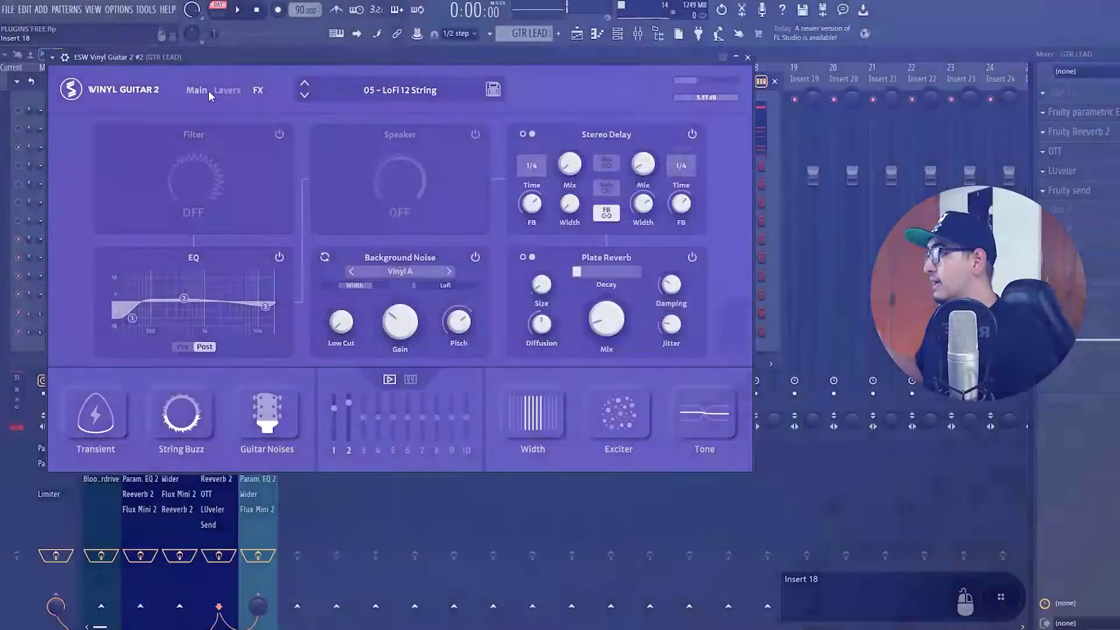
- Return to Vinyl Guitar 2's Main page, browse its preset list and close the list without choosing another preset
click(192, 91)
click(191, 92)
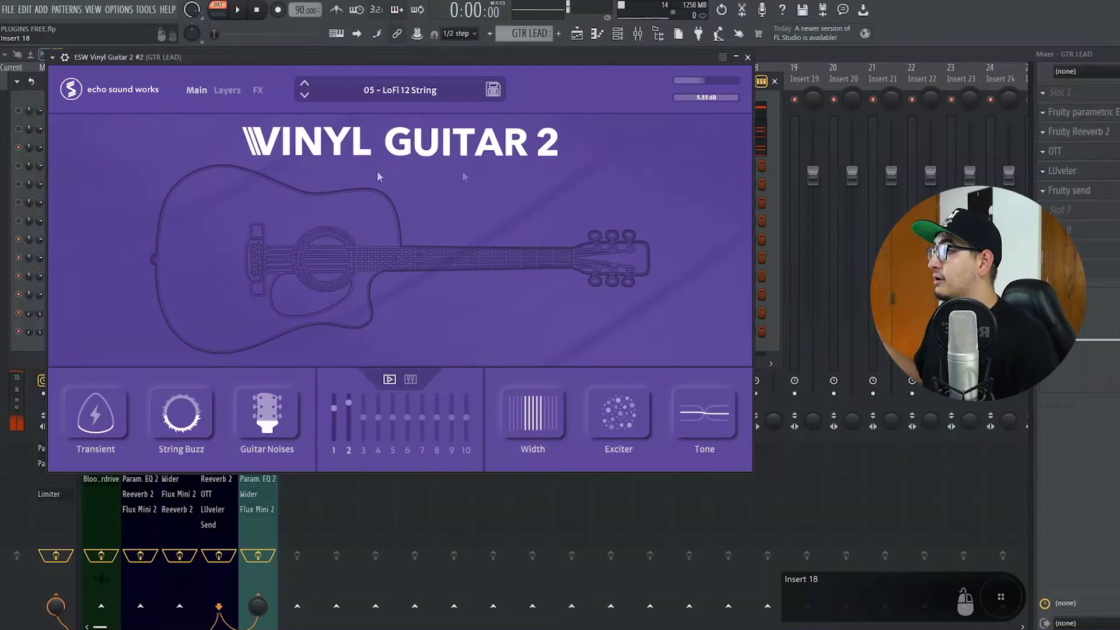
click(424, 93)
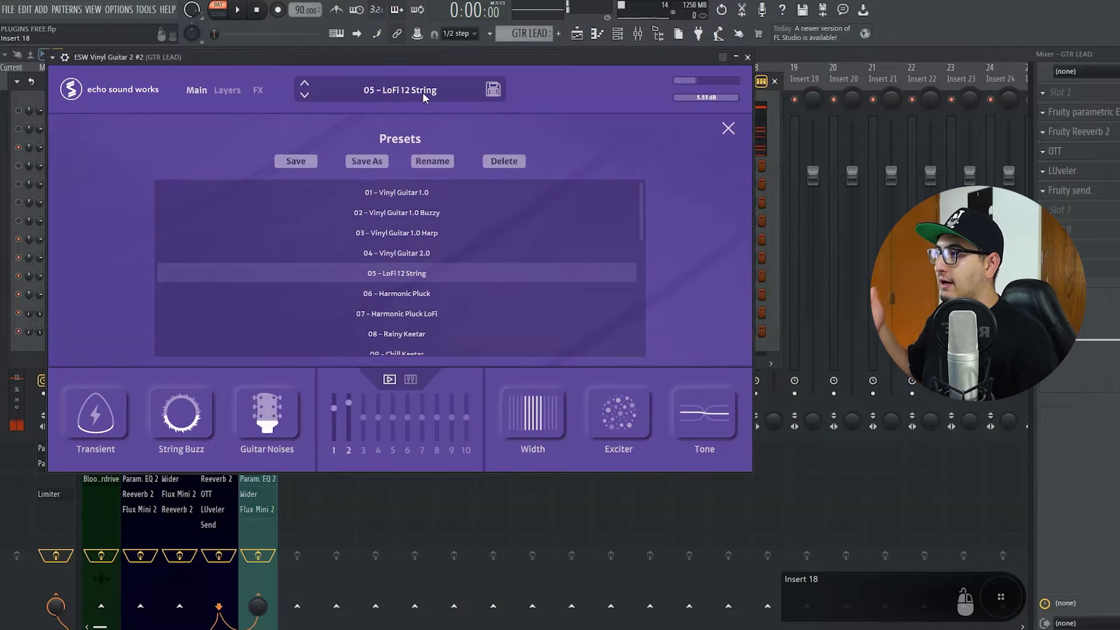
drag(644, 220, 669, 235)
click(728, 128)
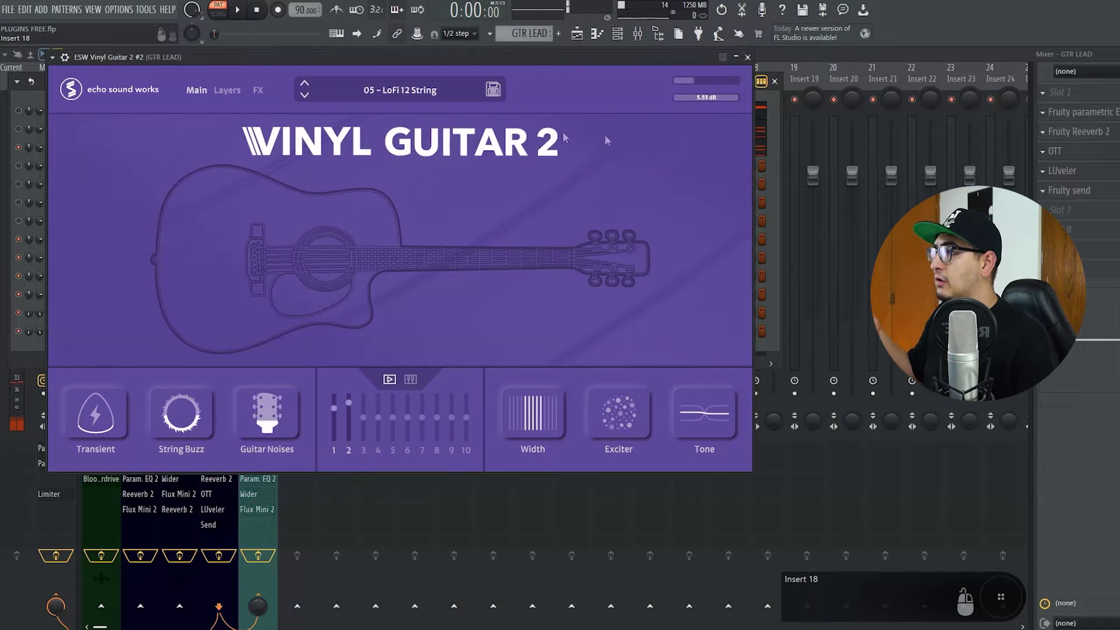
- Listen to both Vinyl Guitar 2 channels together, and close the channel rack to show the mixer
click(747, 56)
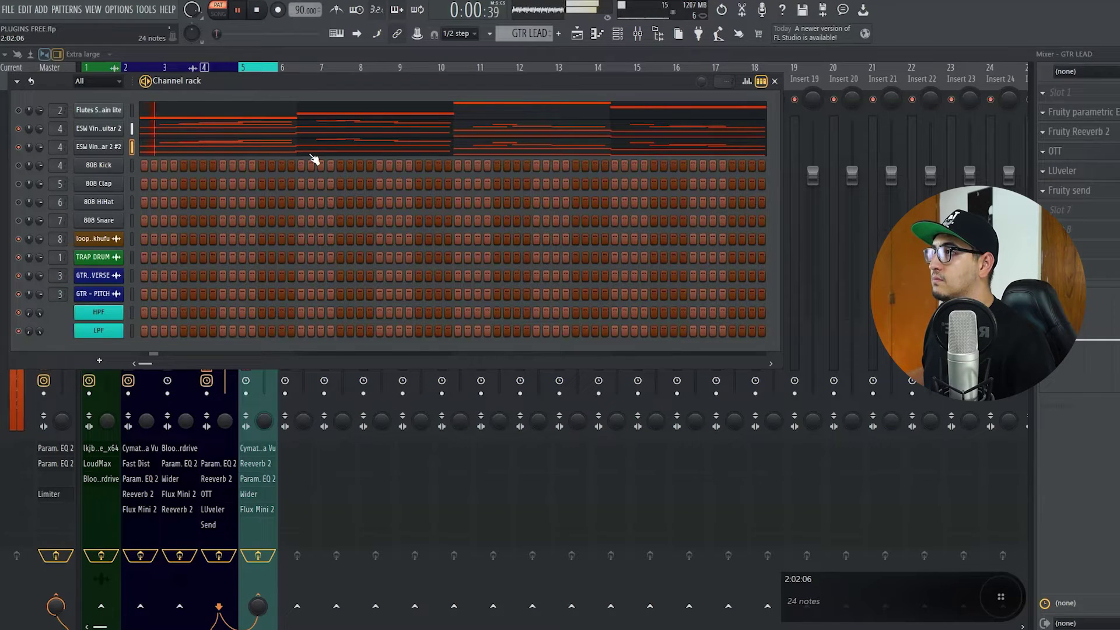
key(space)
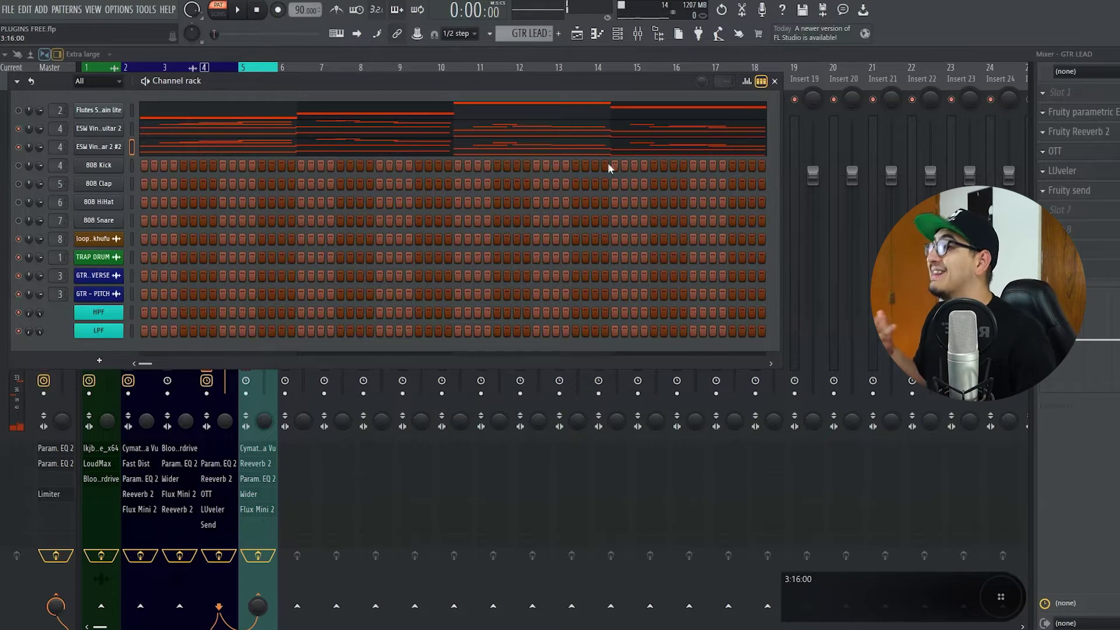
click(775, 82)
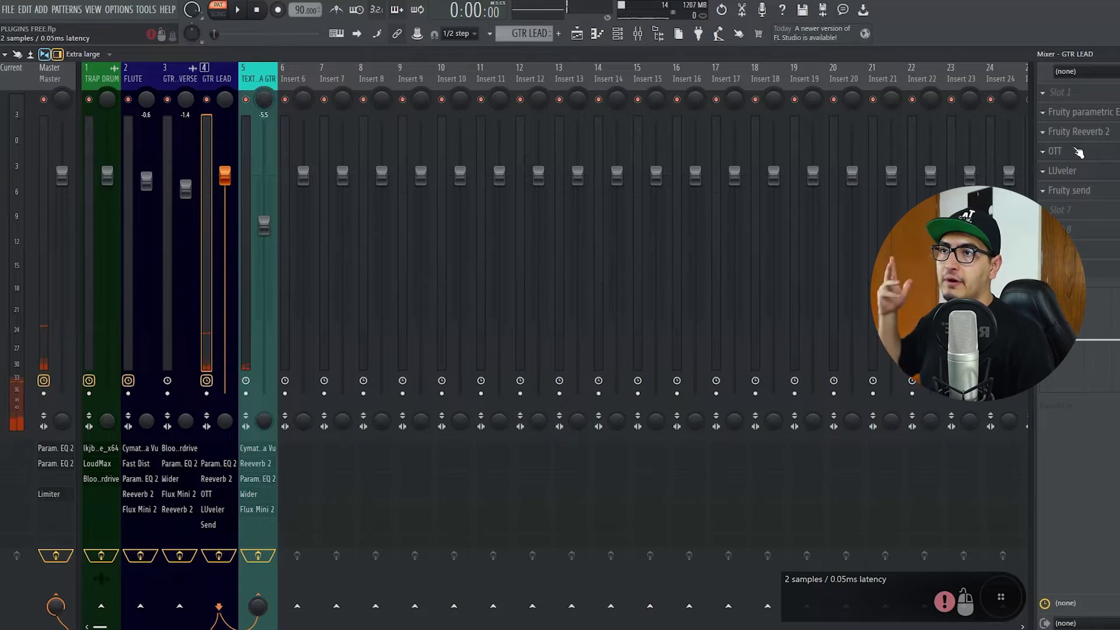
- Open OTT on the GTR LEAD track and lower its depth to 0 % to hear the uncompressed guitar
click(1078, 152)
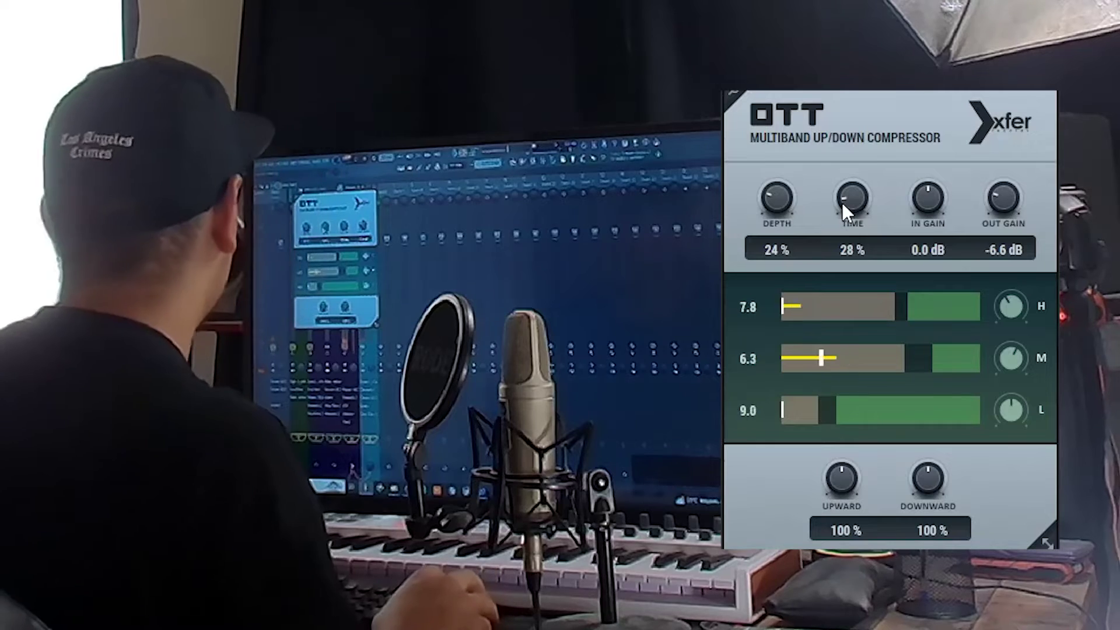
drag(792, 199, 792, 337)
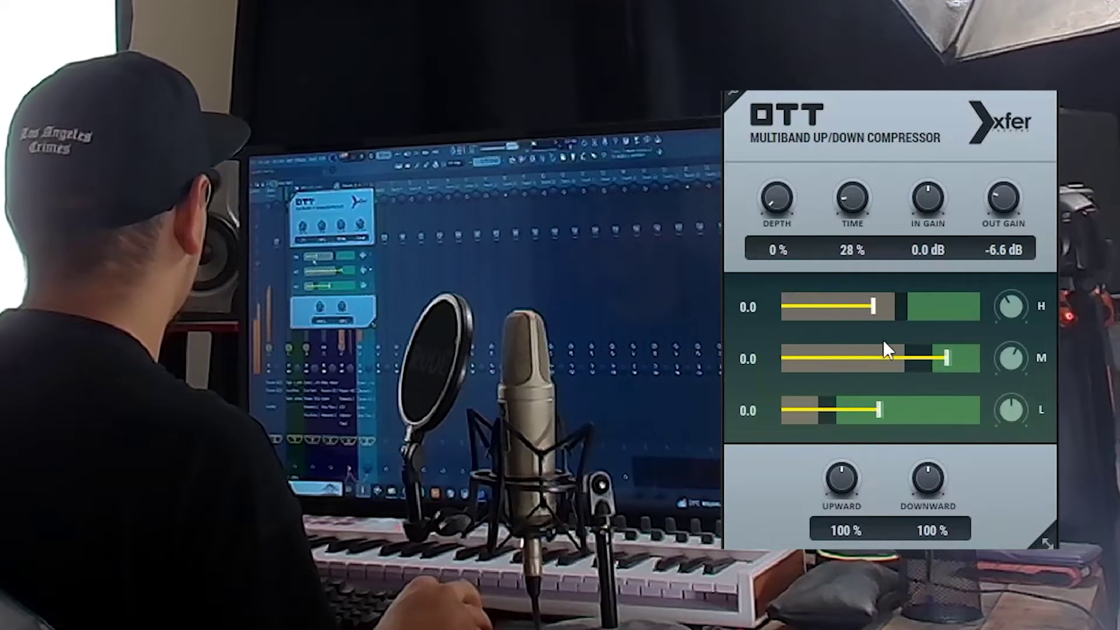
drag(780, 201, 761, 227)
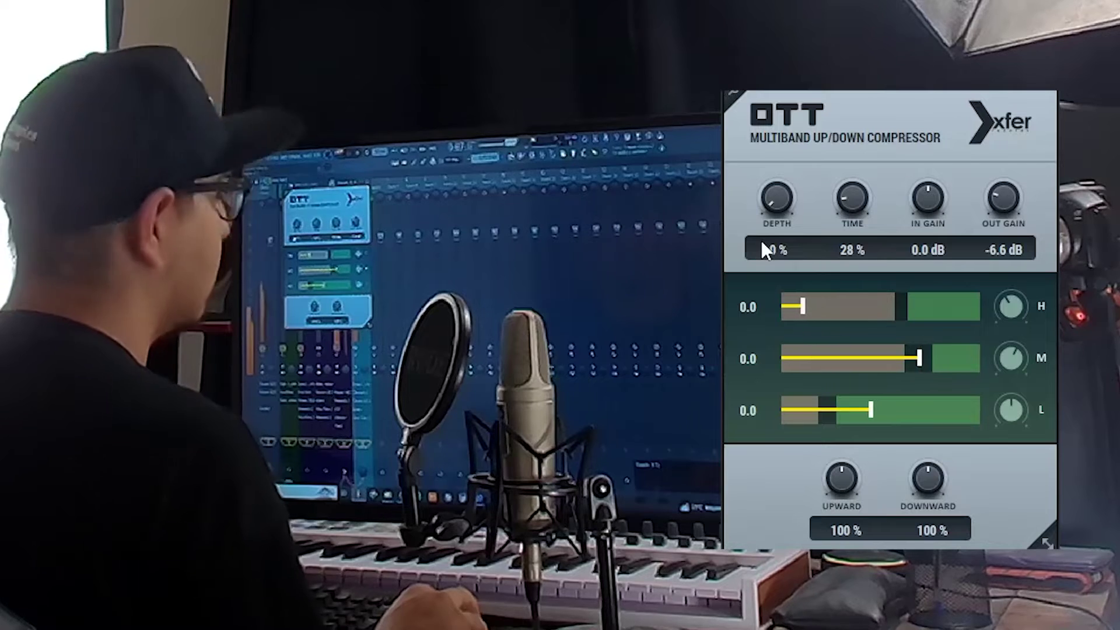
drag(764, 183, 788, 193)
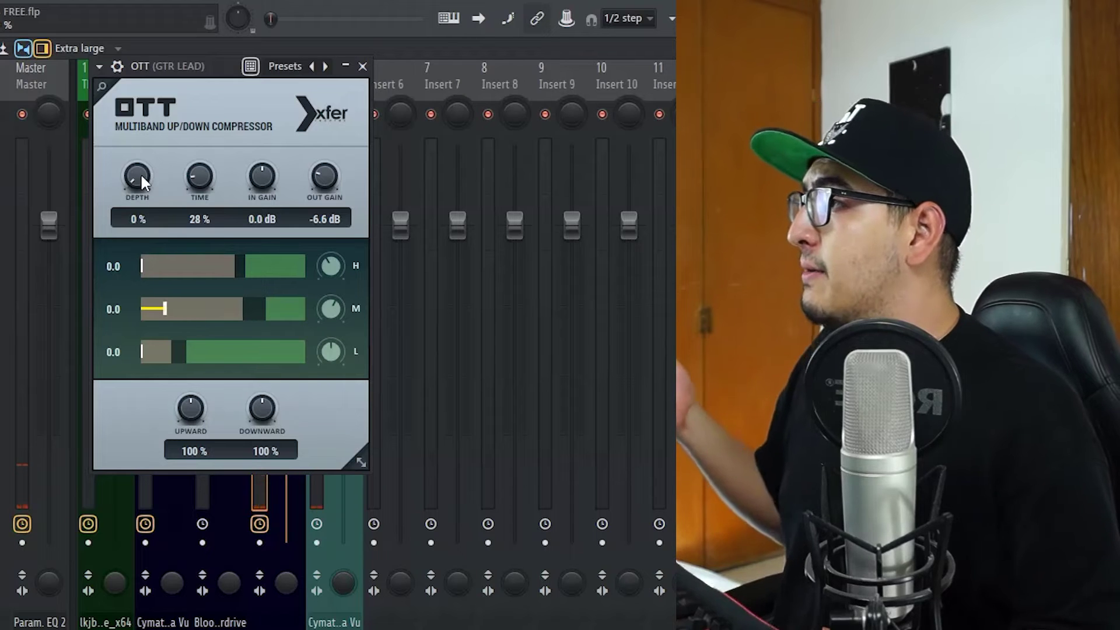
- Raise the OTT depth to 33 % during playback, and close the OTT and LoudMax windows
drag(141, 173, 141, 114)
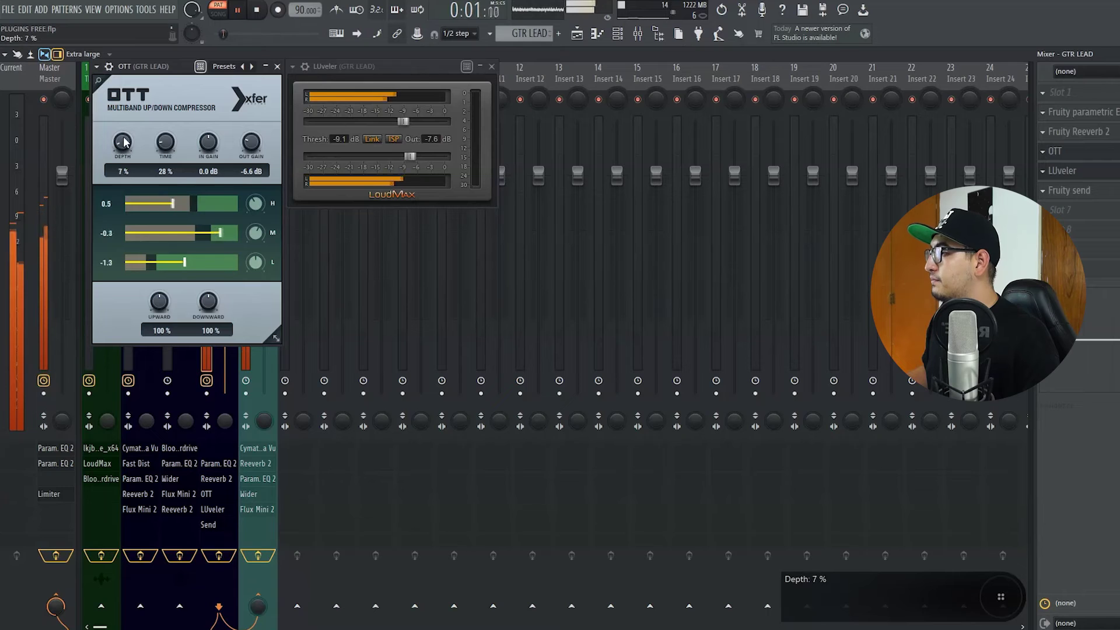
drag(121, 130, 121, 108)
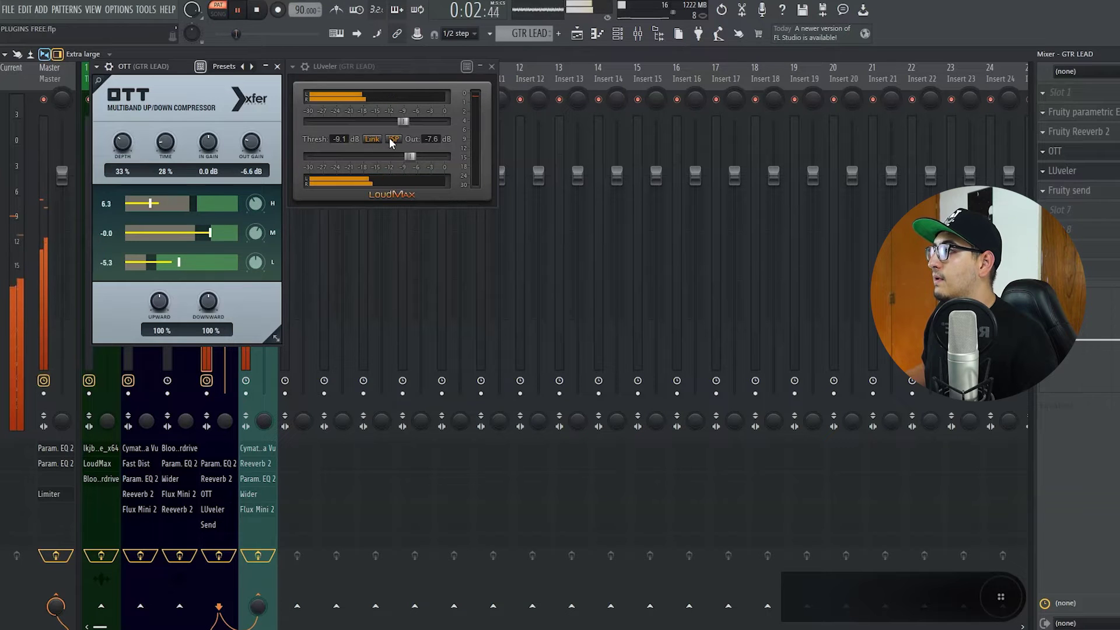
click(395, 73)
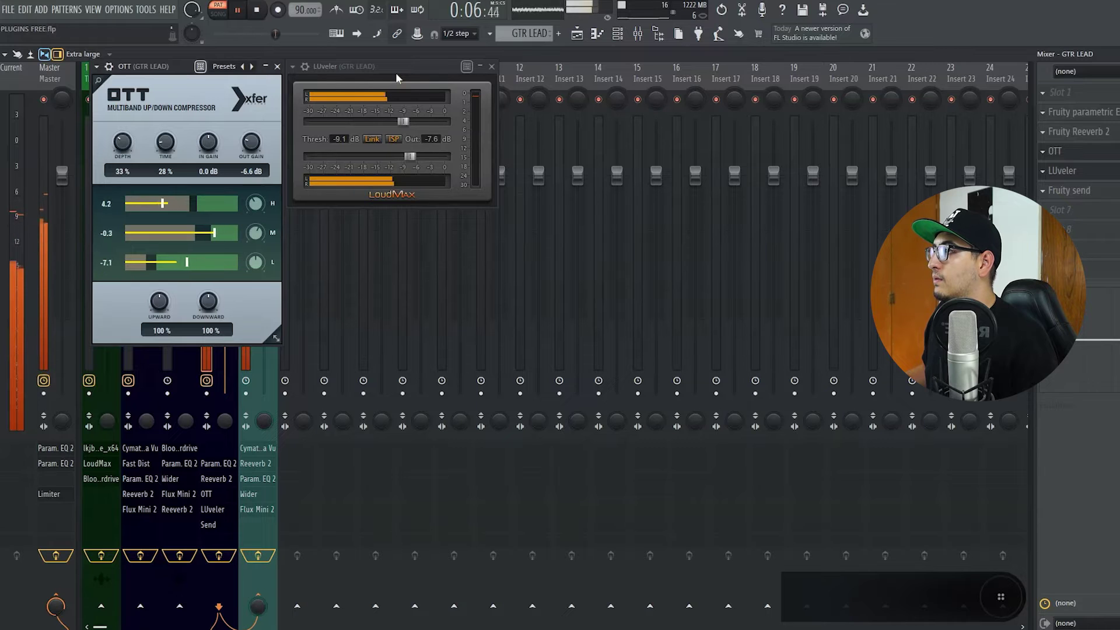
key(space)
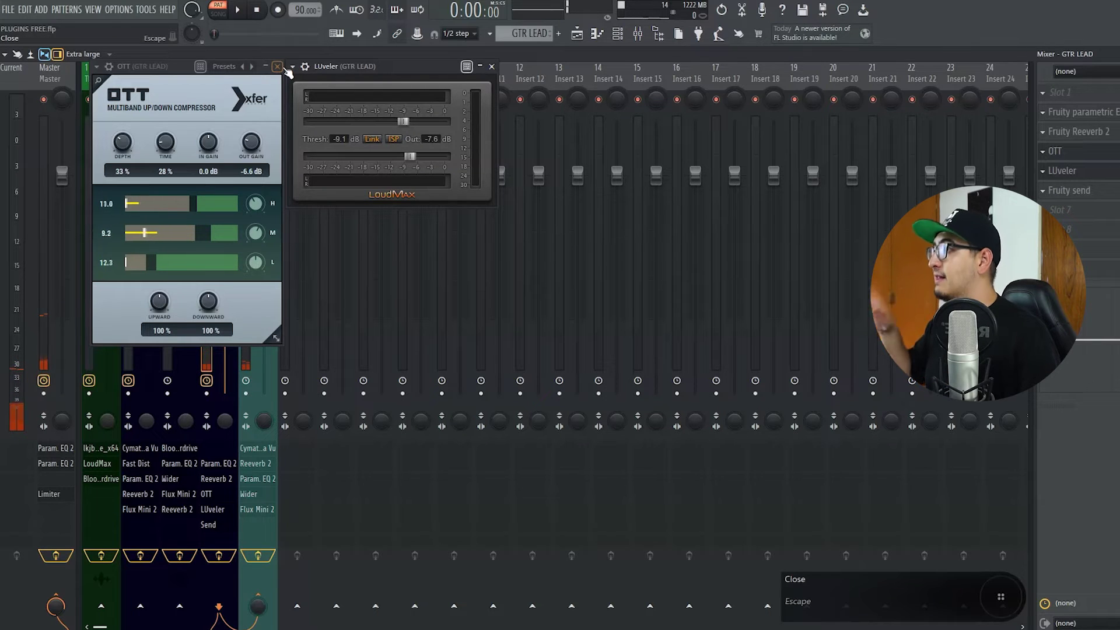
click(278, 66)
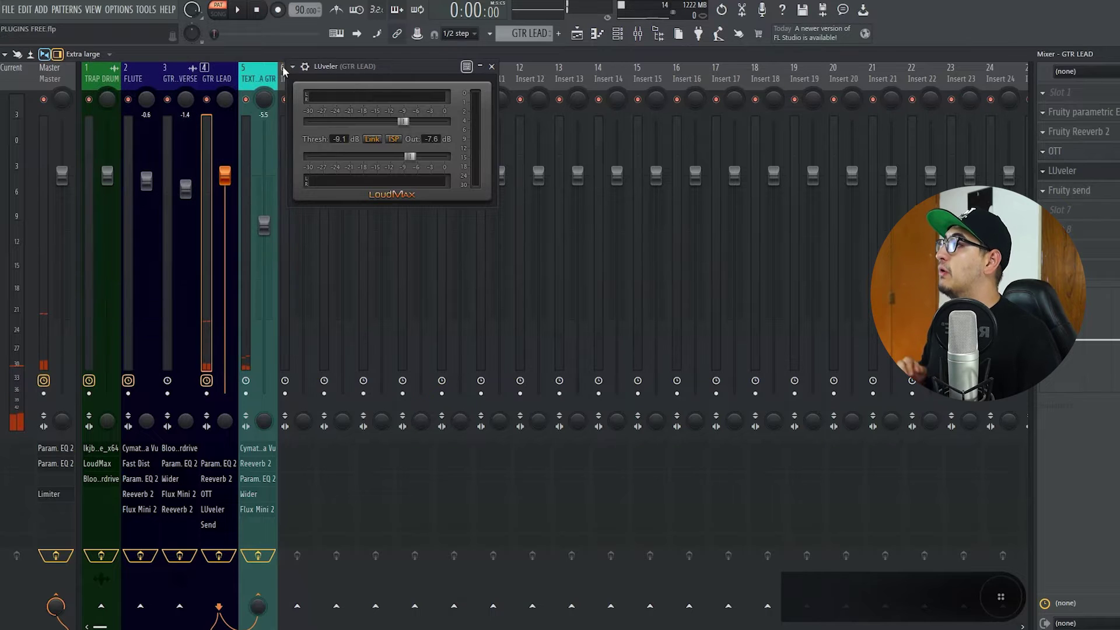
click(491, 66)
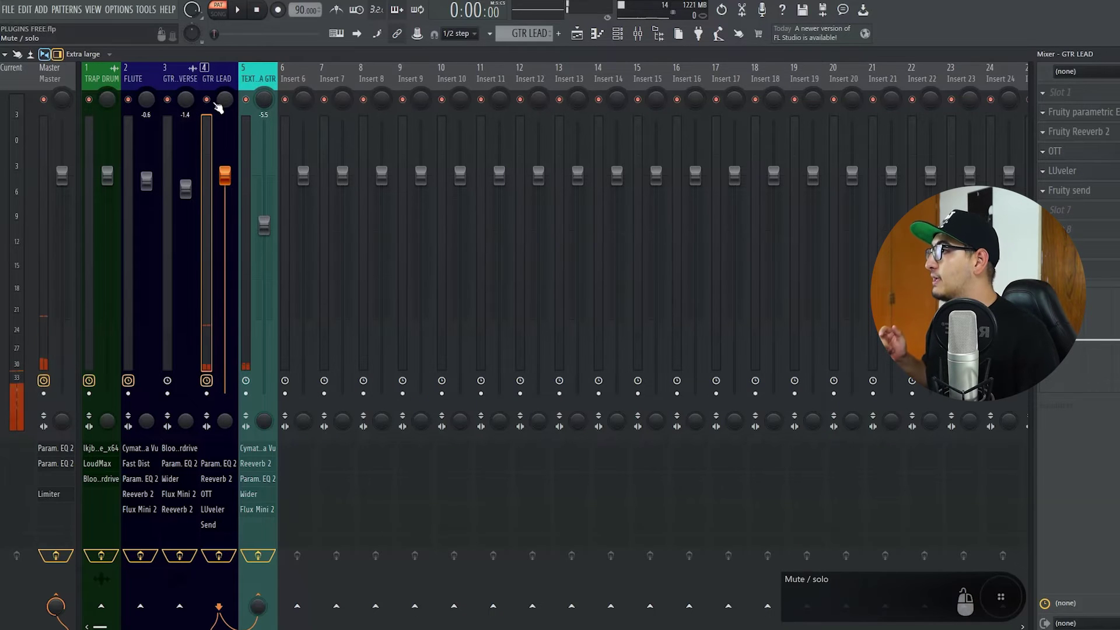
- Mute the GTR LEAD track and raise the volume of the TEXTURA GTR track
click(207, 101)
click(244, 195)
drag(262, 224, 263, 175)
- Open Cymatics Deja Vu and Wider on the TEXTURA GTR track, and try a Wider amount of 103%
click(1082, 92)
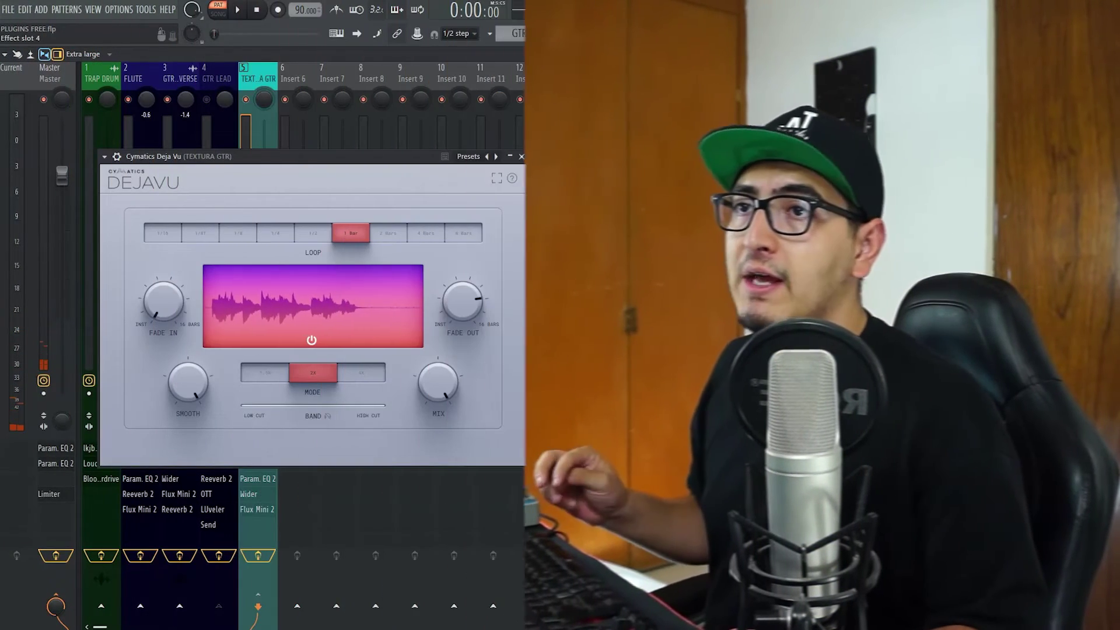
click(249, 493)
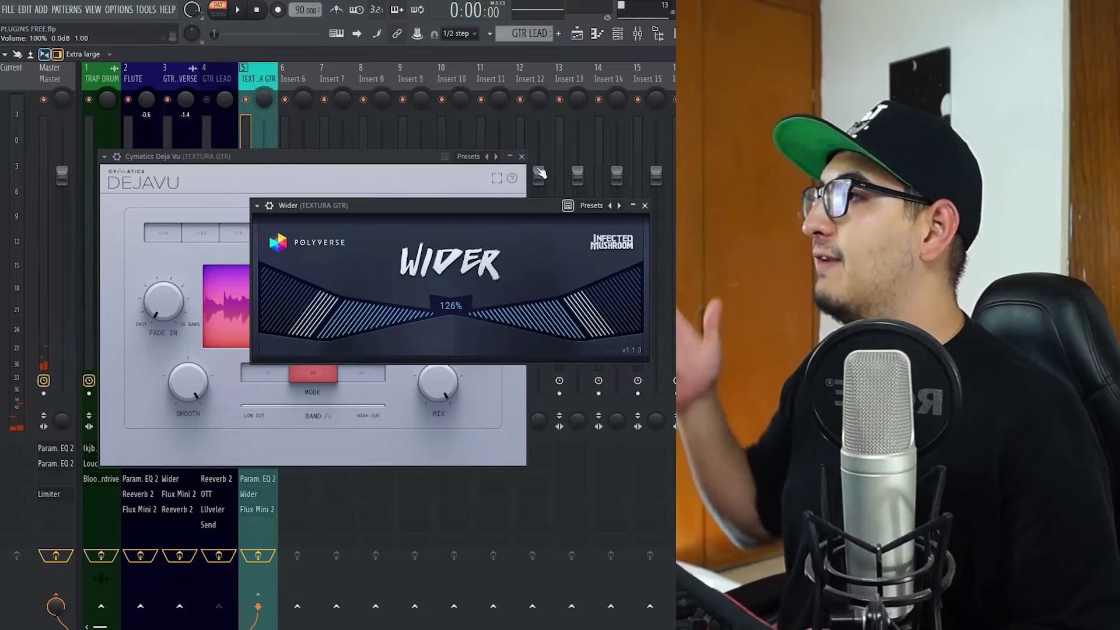
drag(424, 206, 290, 196)
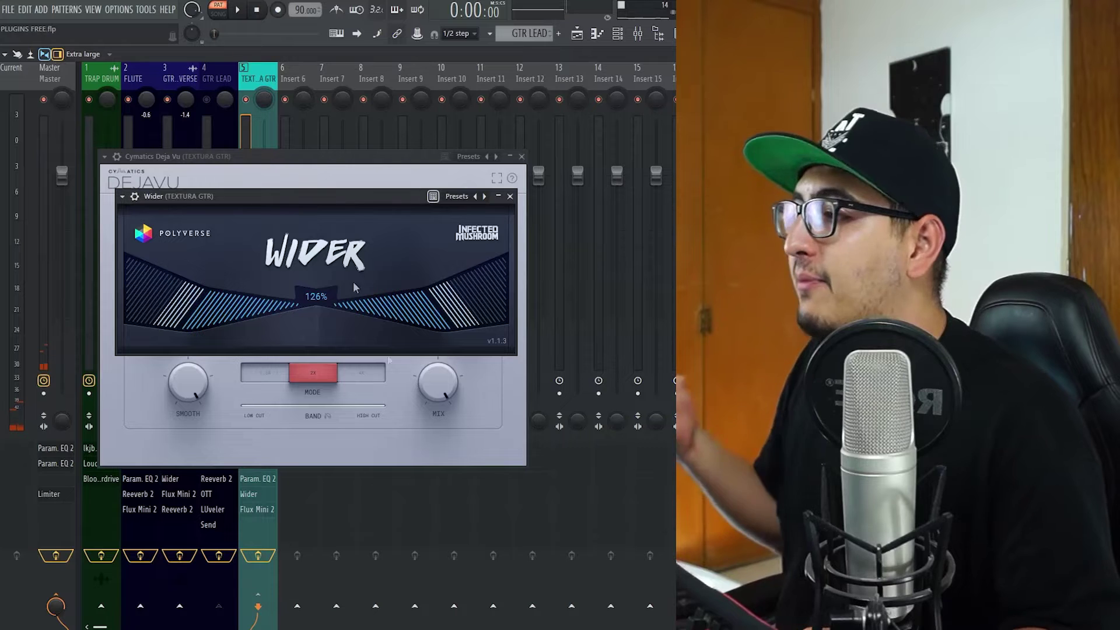
drag(334, 314, 341, 322)
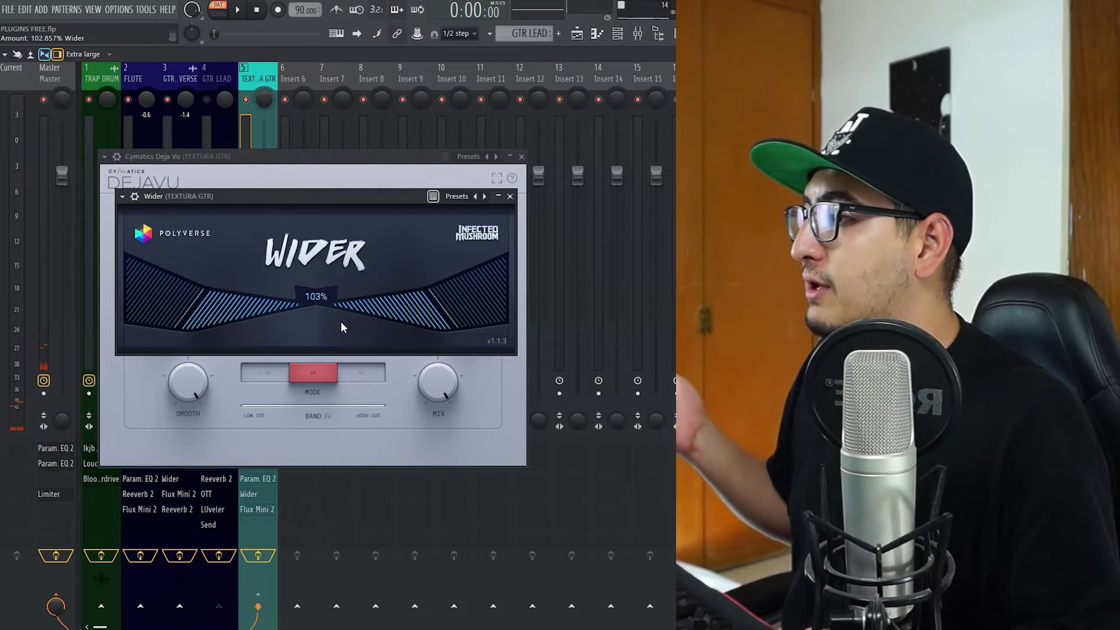
key(ctrl+z)
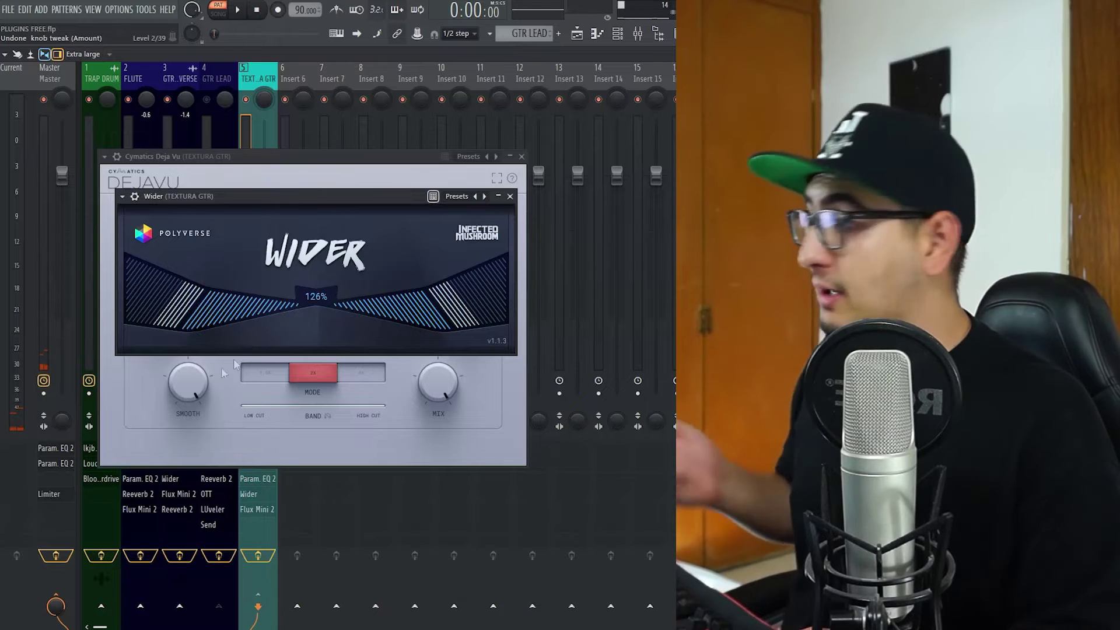
- Set the master's stereo separation to 100% merged, and set the Wider amount to 118% after trying it at 0%
click(64, 424)
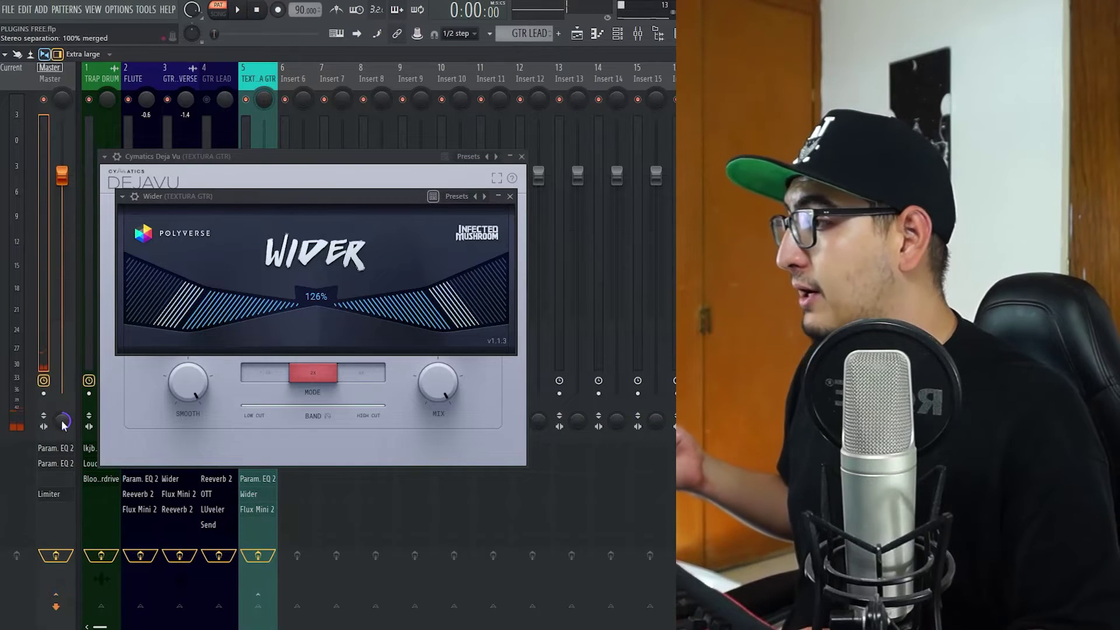
double_click(329, 299)
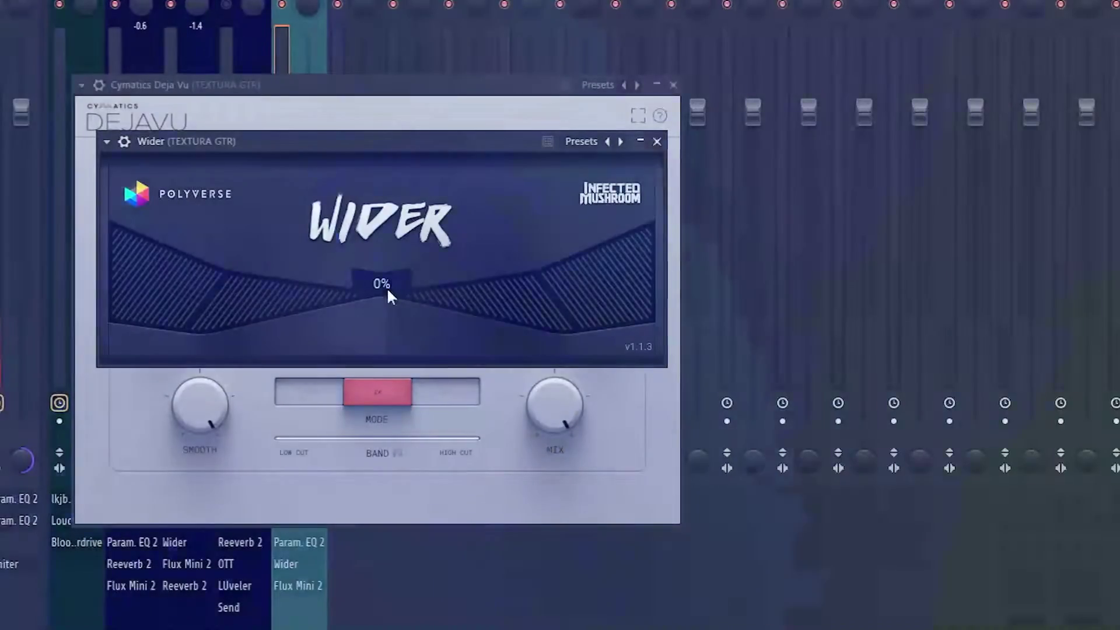
drag(318, 299, 321, 277)
drag(393, 263, 412, 127)
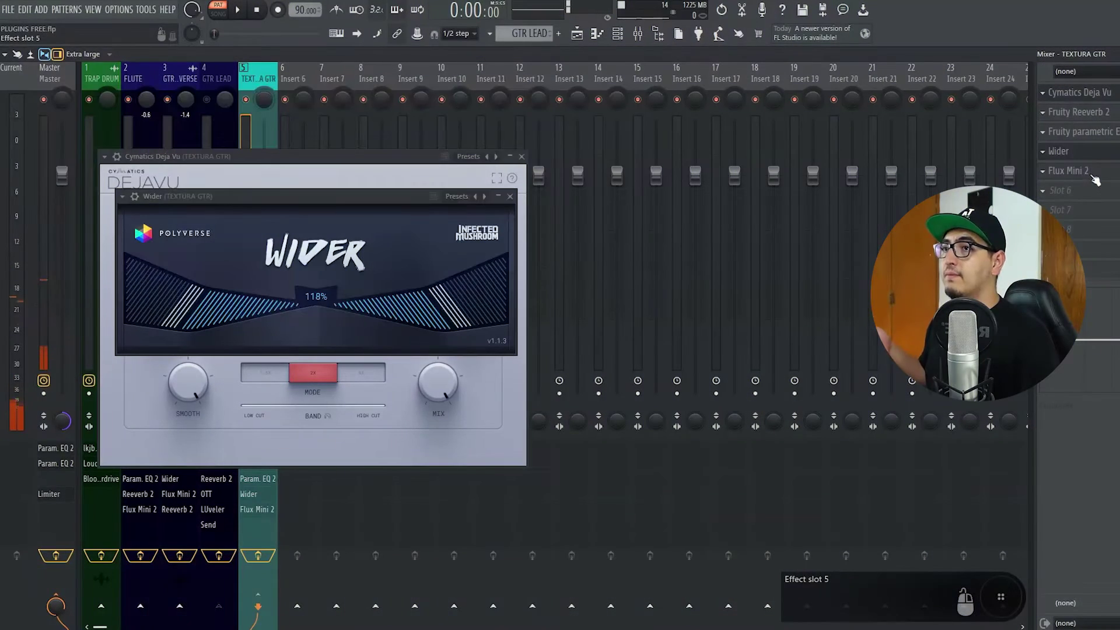
- Open Flux Mini 2 on the TEXTURA GTR track
click(1088, 171)
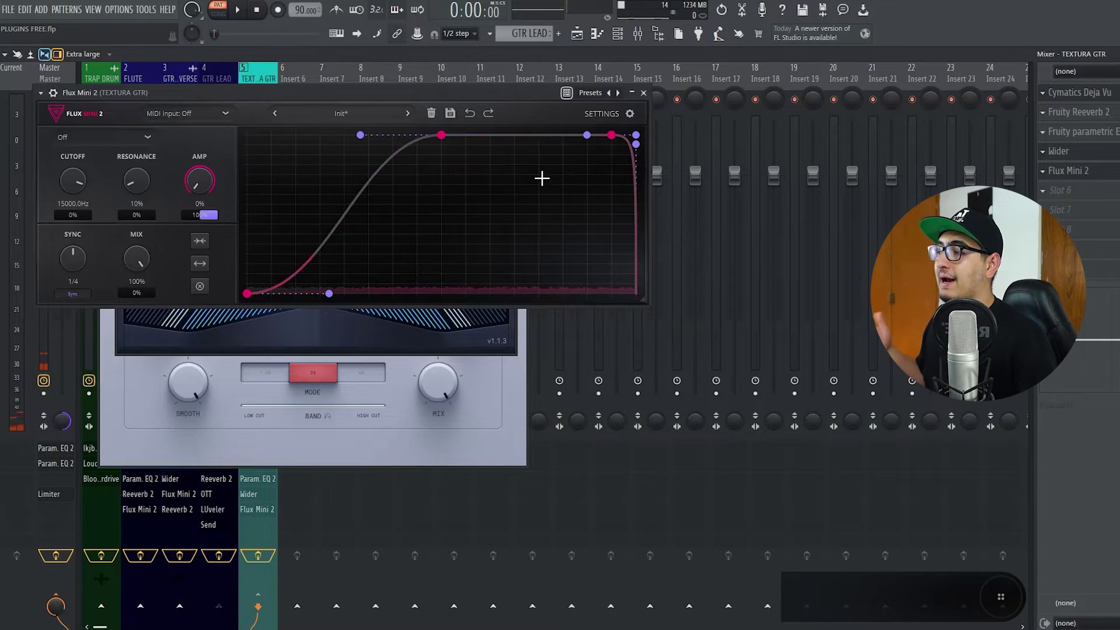
- Try adding a point to the Flux Mini 2 curve, undo it, and toggle the Sync mode off and on
double_click(495, 181)
key(ctrl+z)
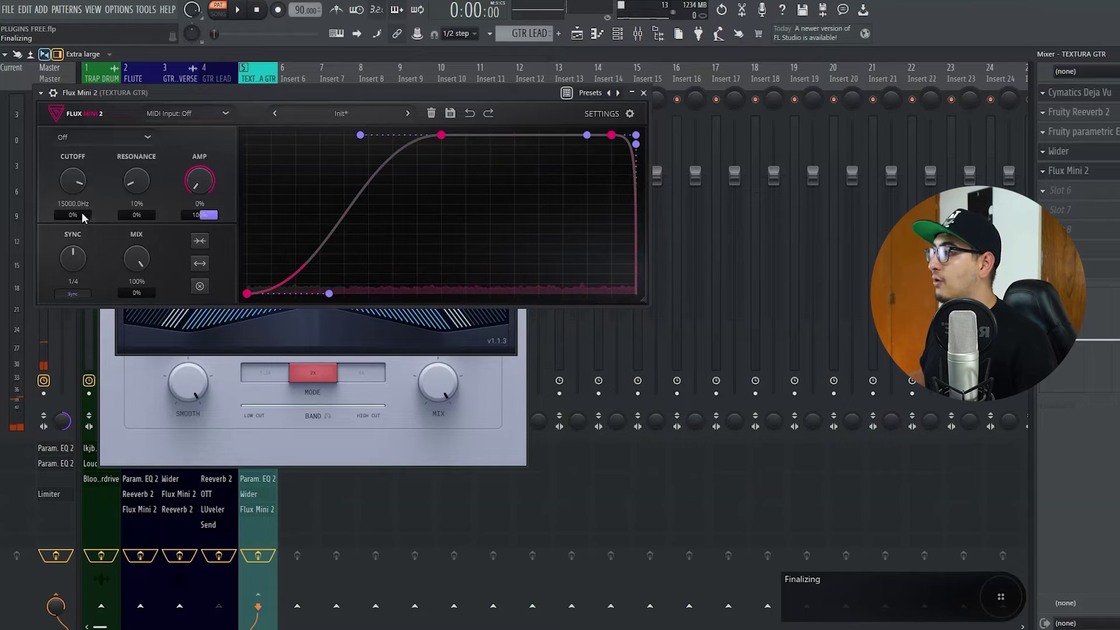
click(76, 294)
click(77, 293)
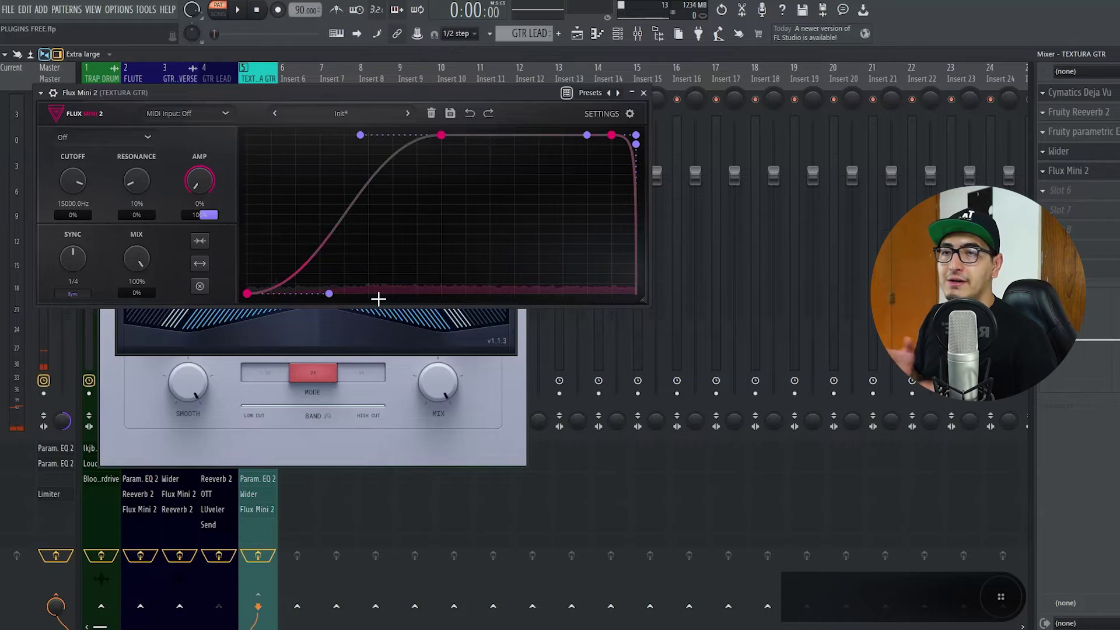
- Close the open plugin windows, return to the mixer, and briefly check the channel rack
click(1118, 151)
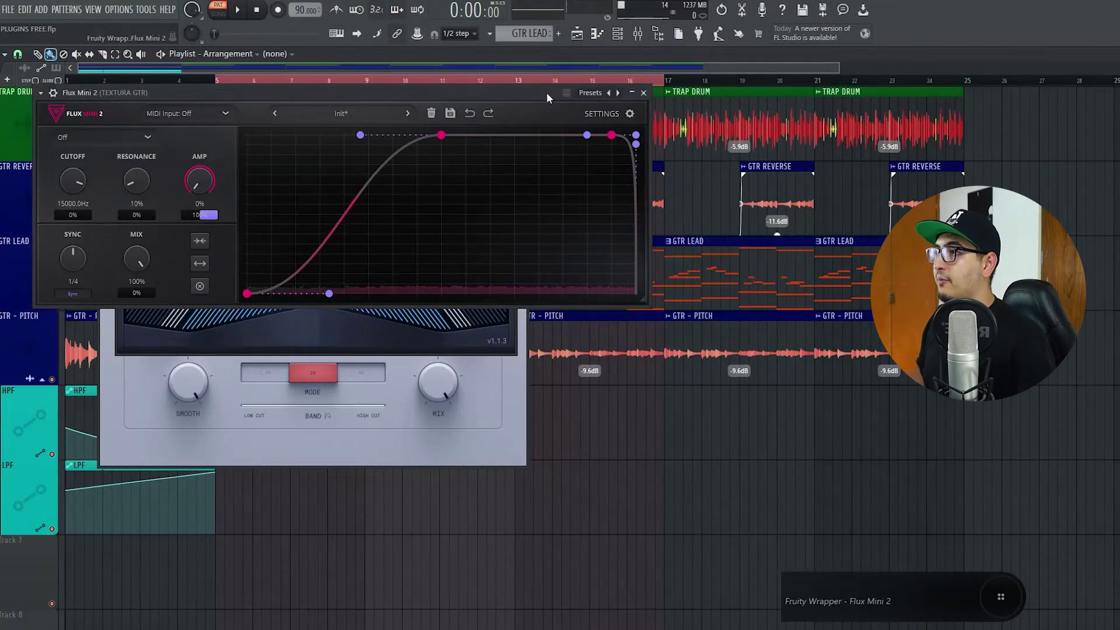
key(Escape)
key(Escape)
key(Escape)
key(F9)
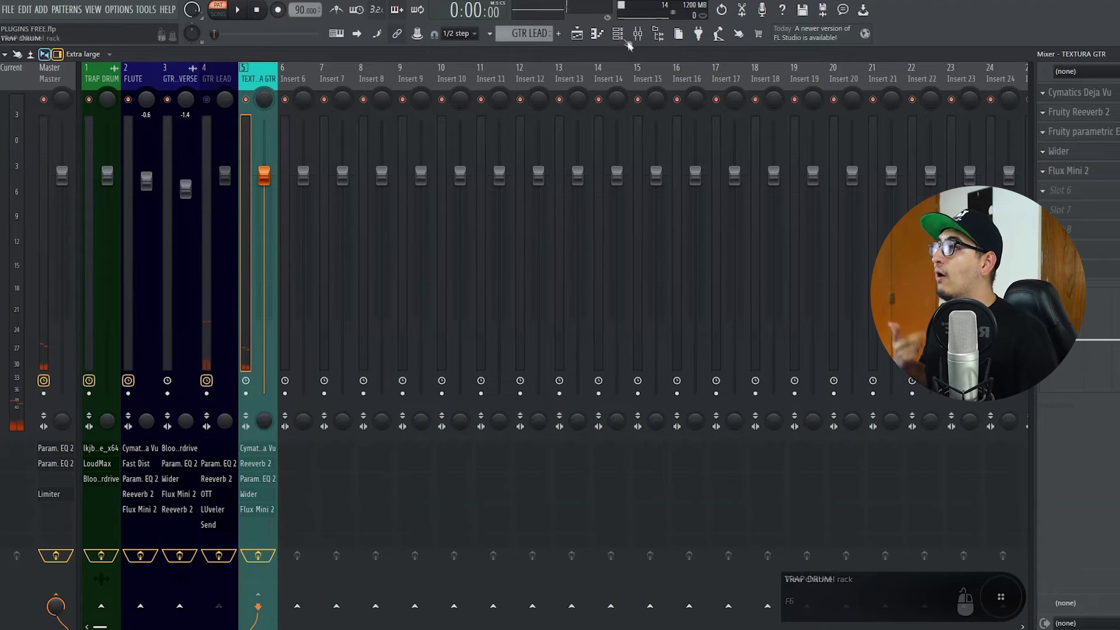
key(F6)
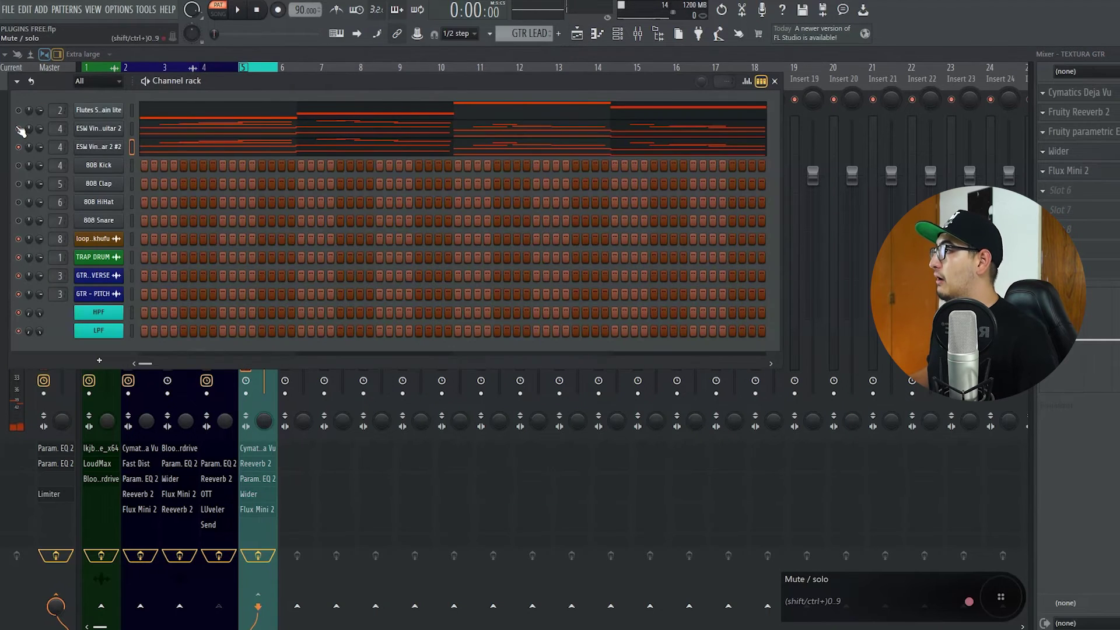
key(F6)
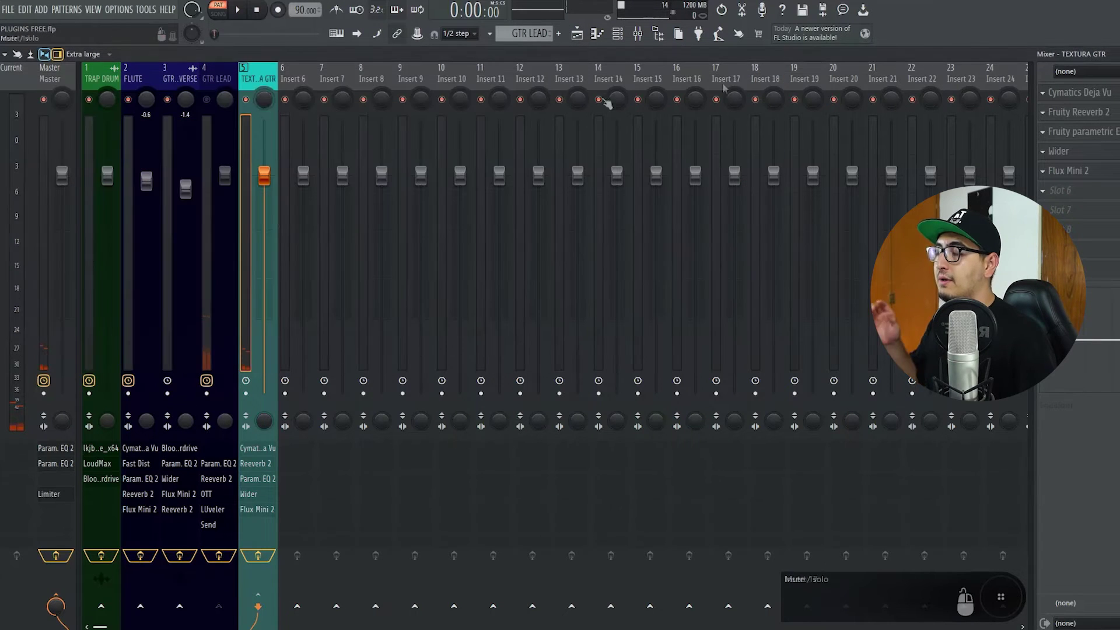
- Open lkjb QRange on the TRAP DRUM track and view its Latency Setting options
click(101, 78)
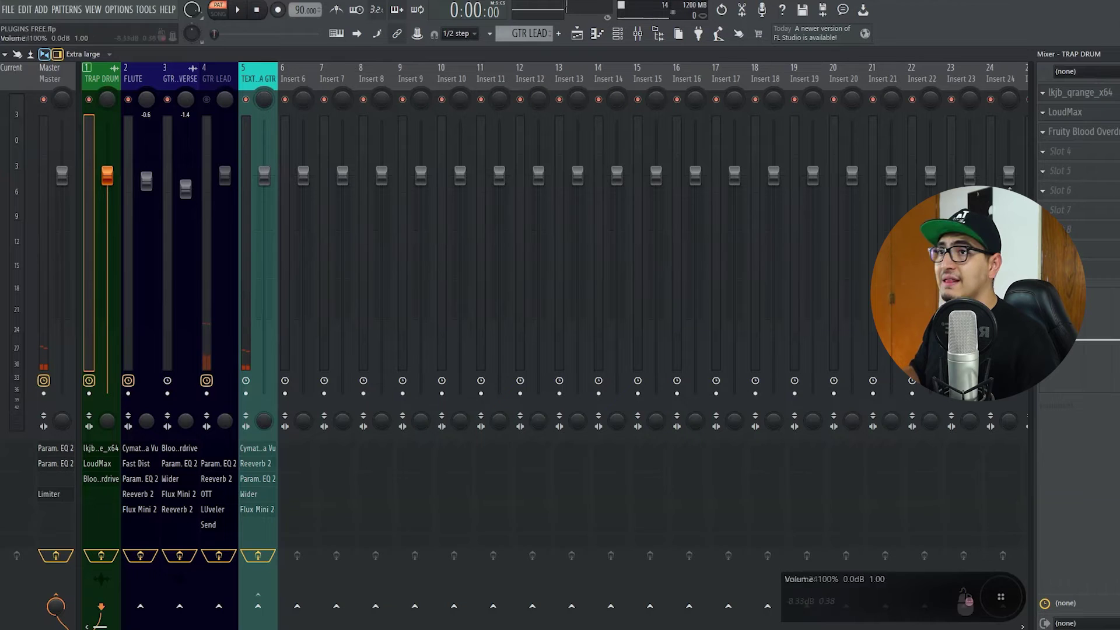
click(1106, 93)
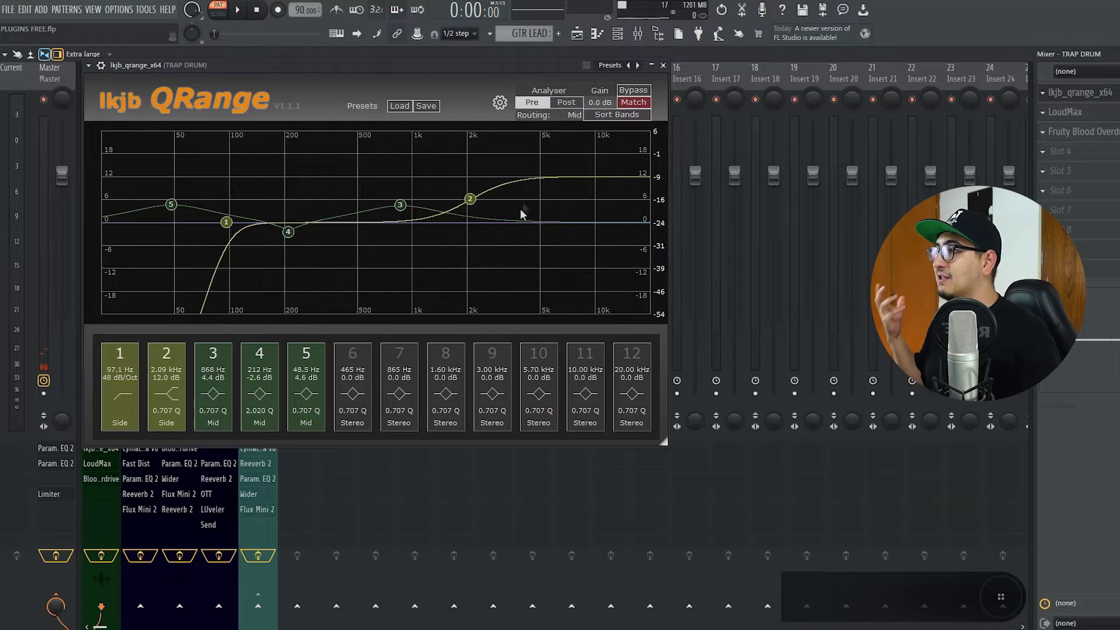
click(500, 103)
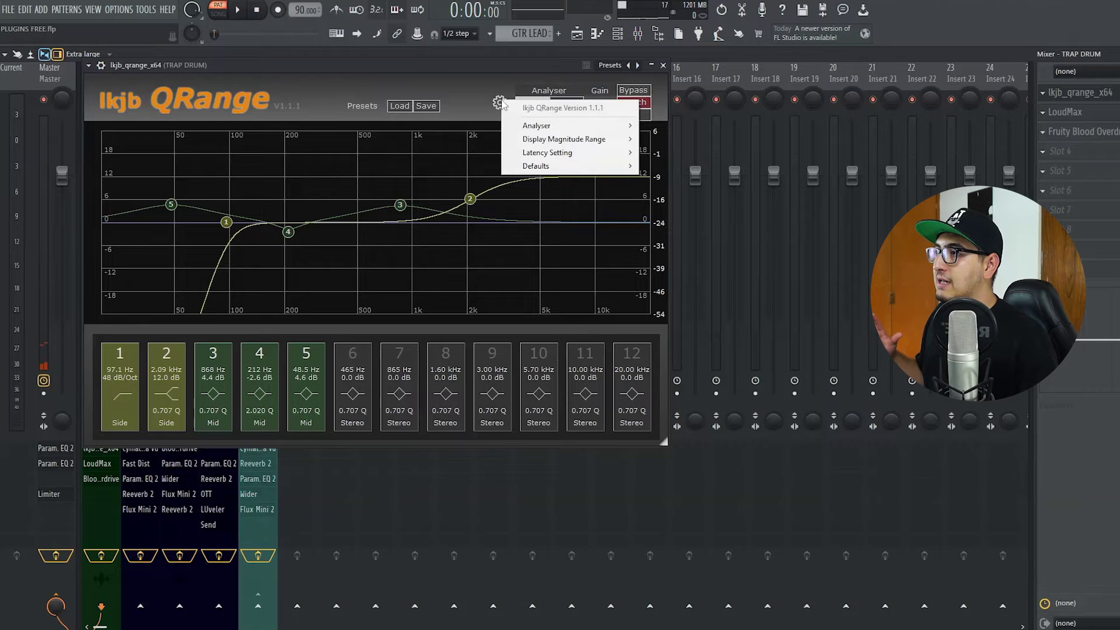
mouse_move(584, 154)
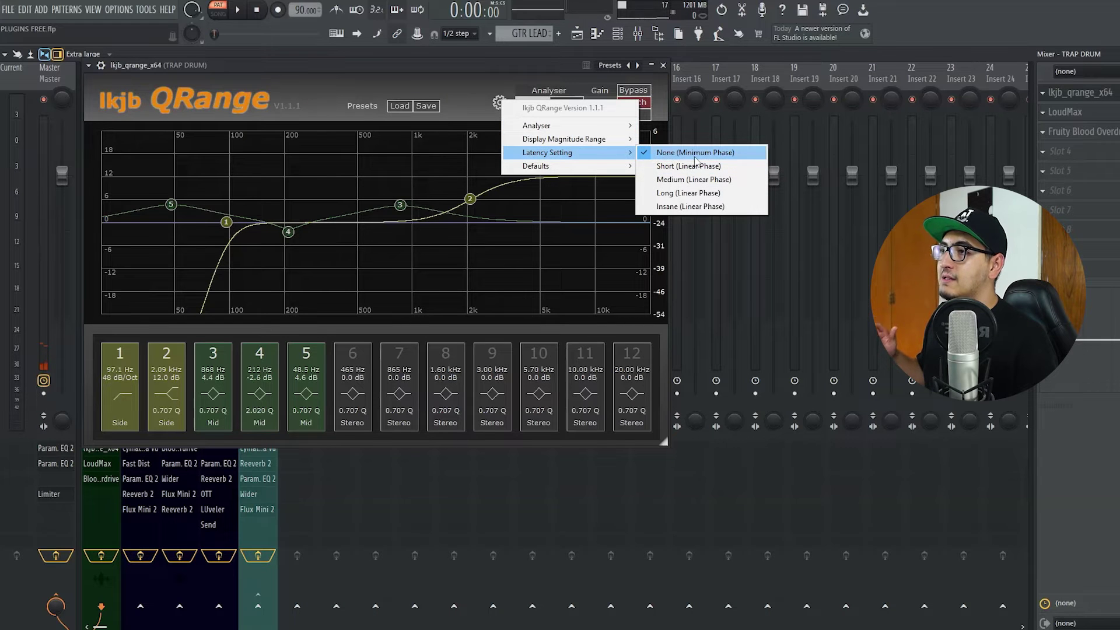
click(435, 70)
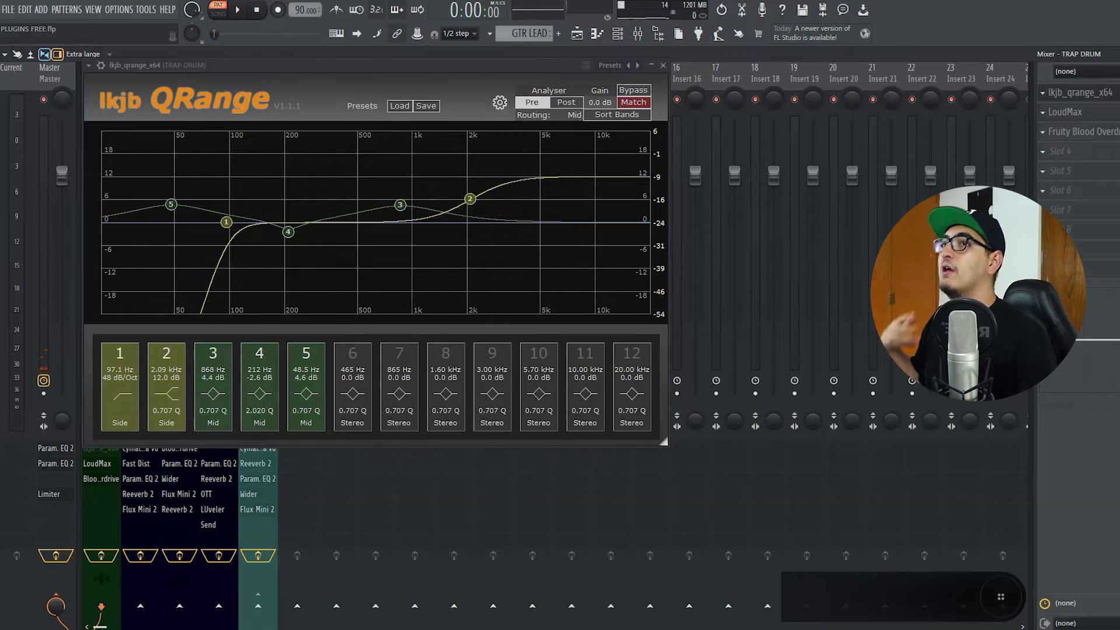
- Play the soloed TRAP DRUM track with the QRange analyser in view
key(F9)
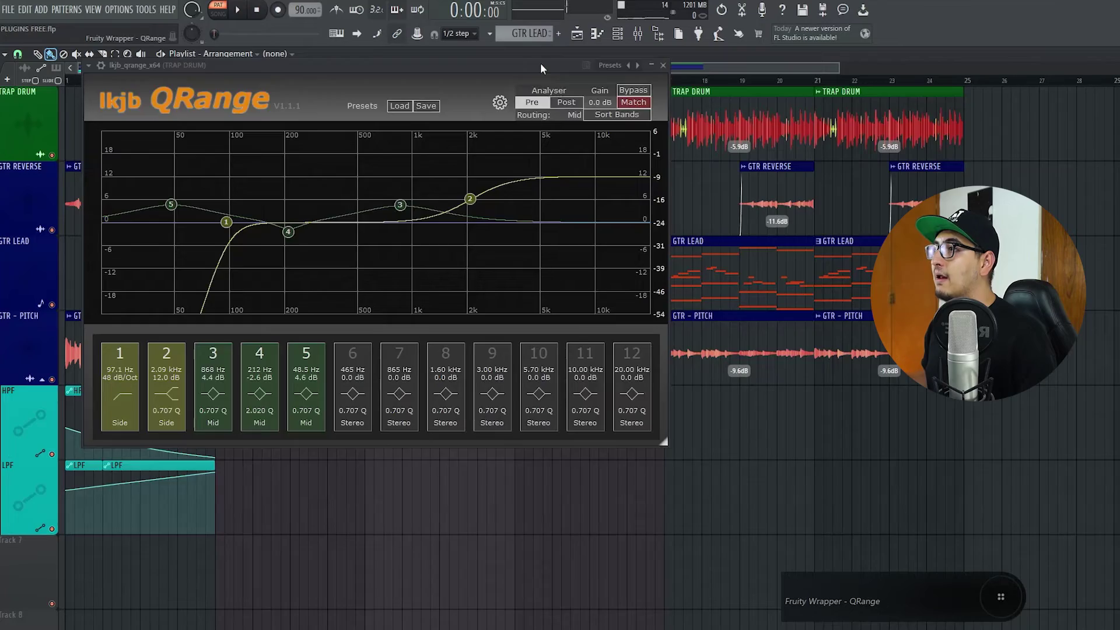
drag(540, 69, 567, 204)
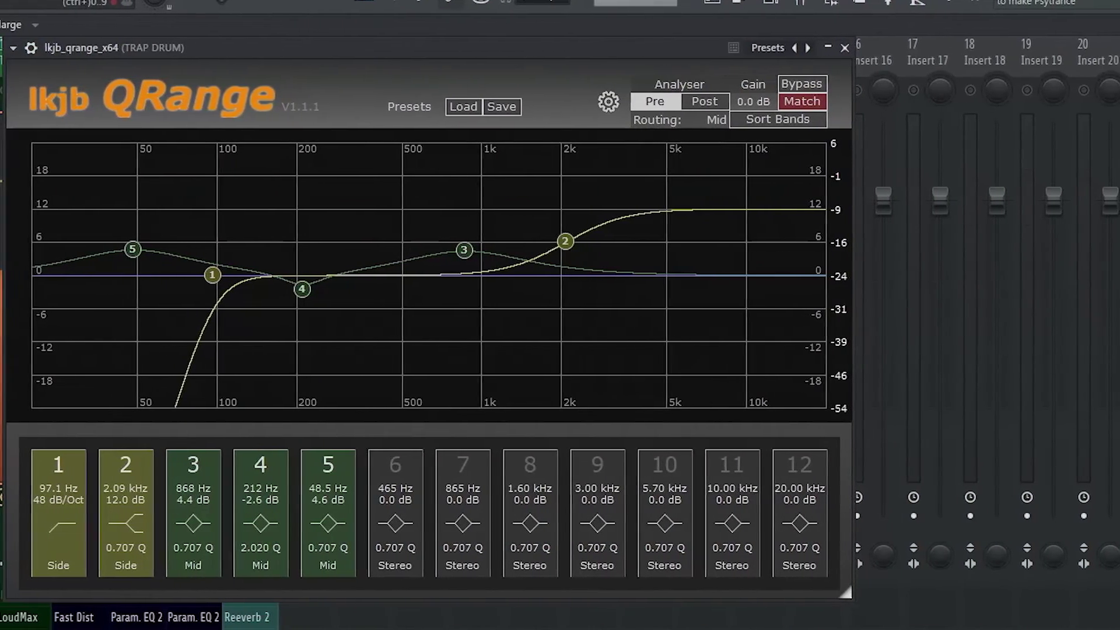
key(space)
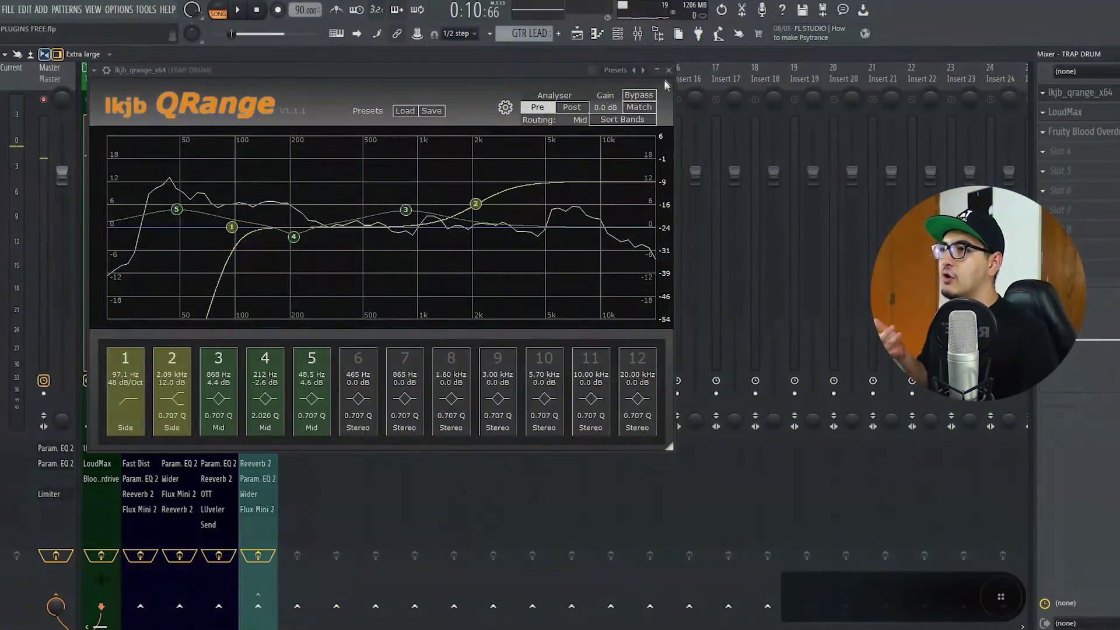
- Close QRange, check the playlist, and return to the mixer
click(668, 70)
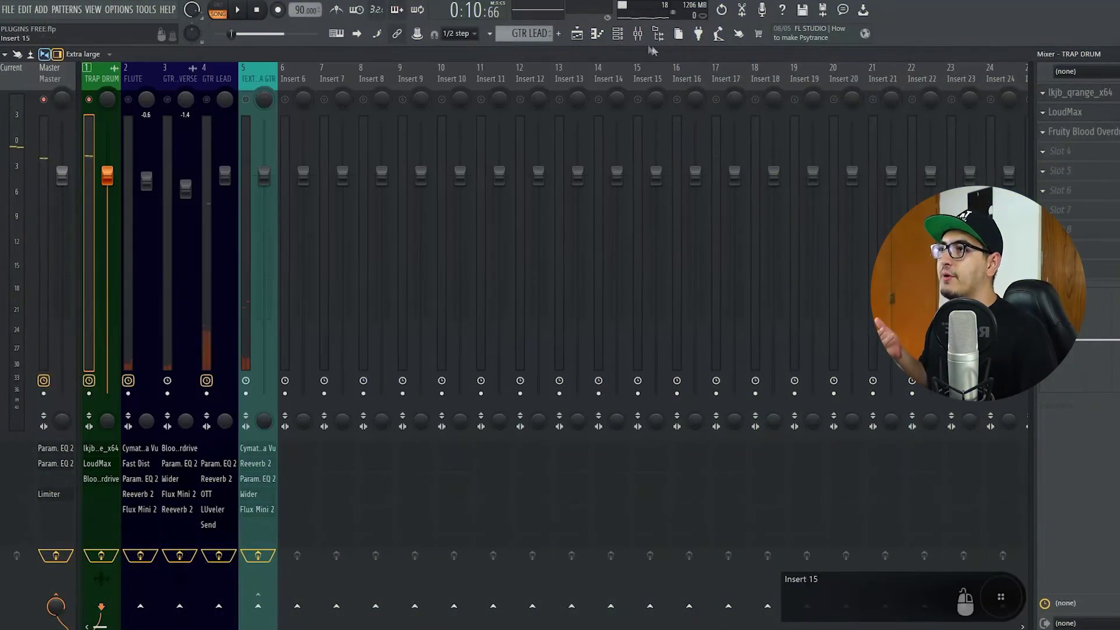
click(585, 31)
drag(194, 119, 563, 97)
key(F9)
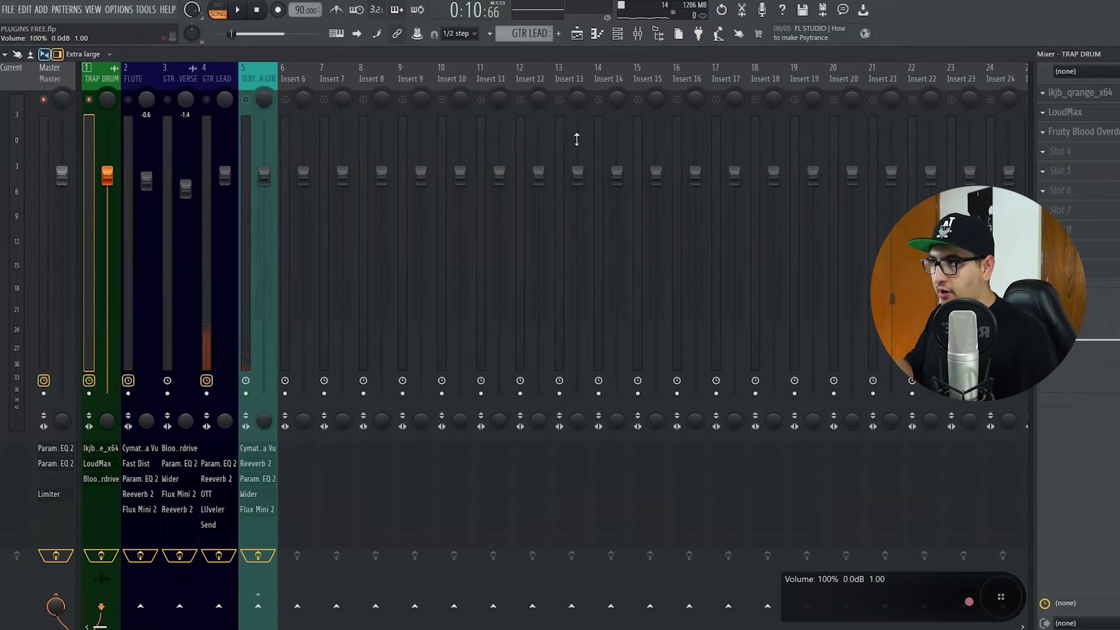
- Reopen QRange and open LoudMax on the TRAP DRUM track for review, and close both plugin windows
click(1104, 94)
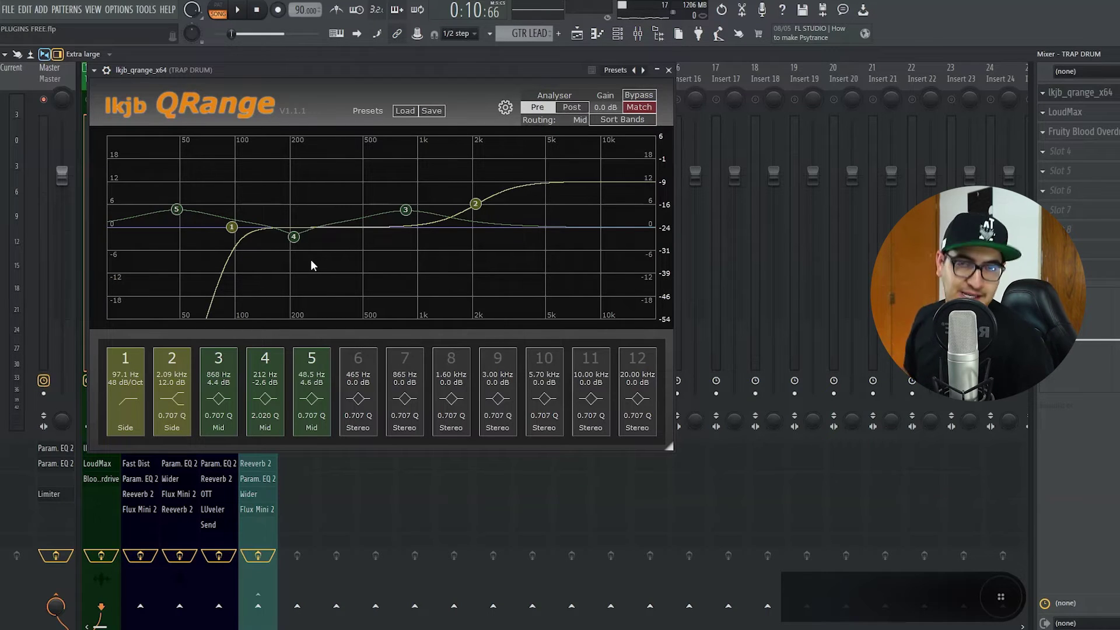
click(1114, 115)
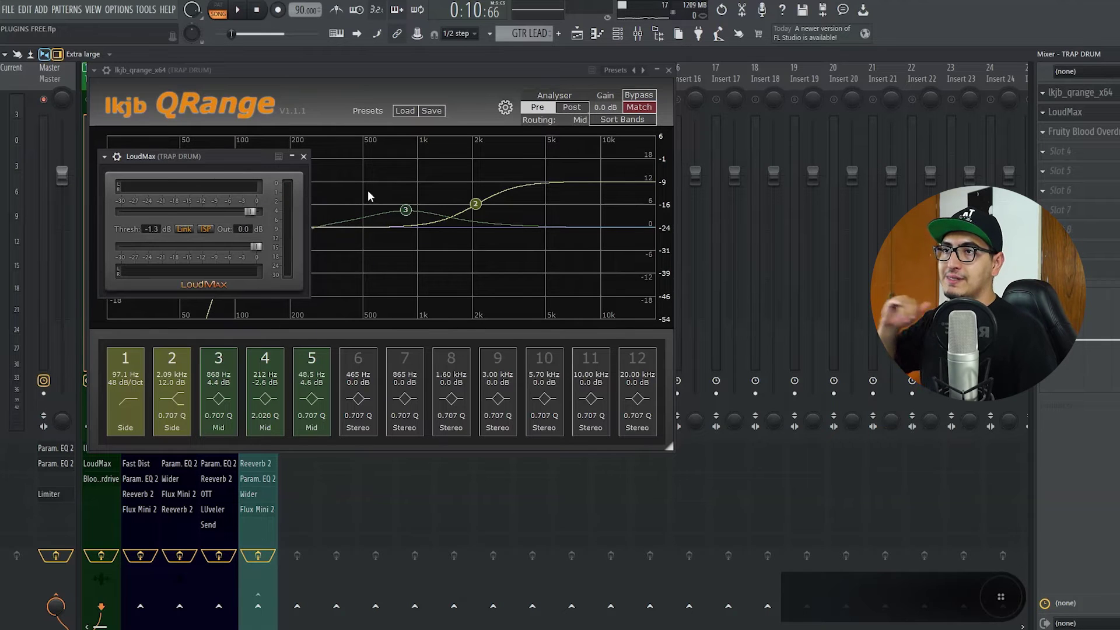
click(304, 157)
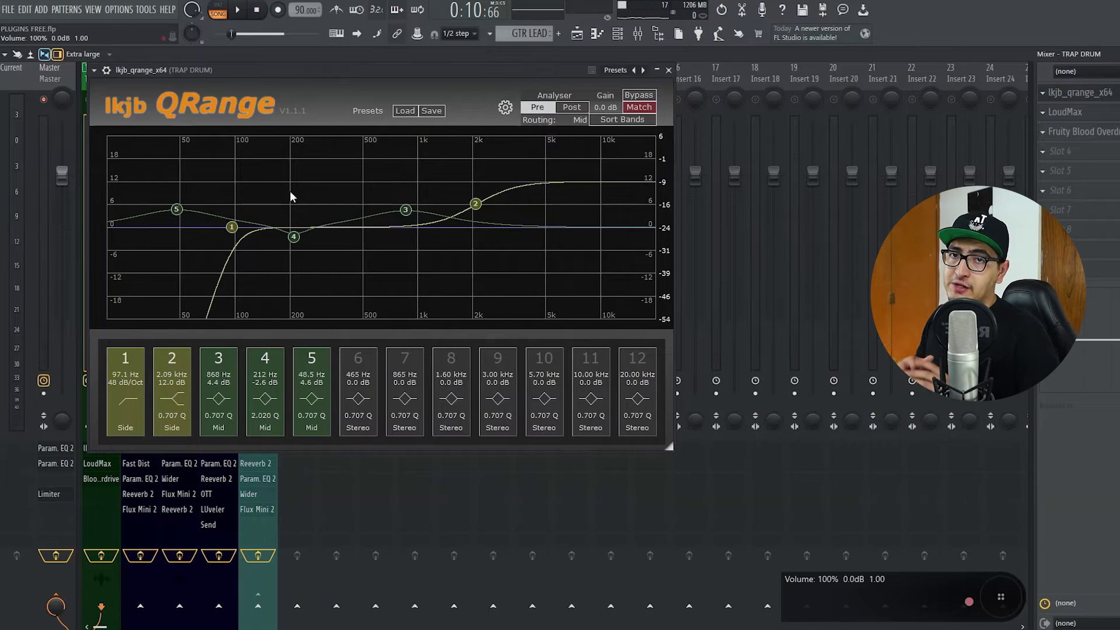
click(668, 69)
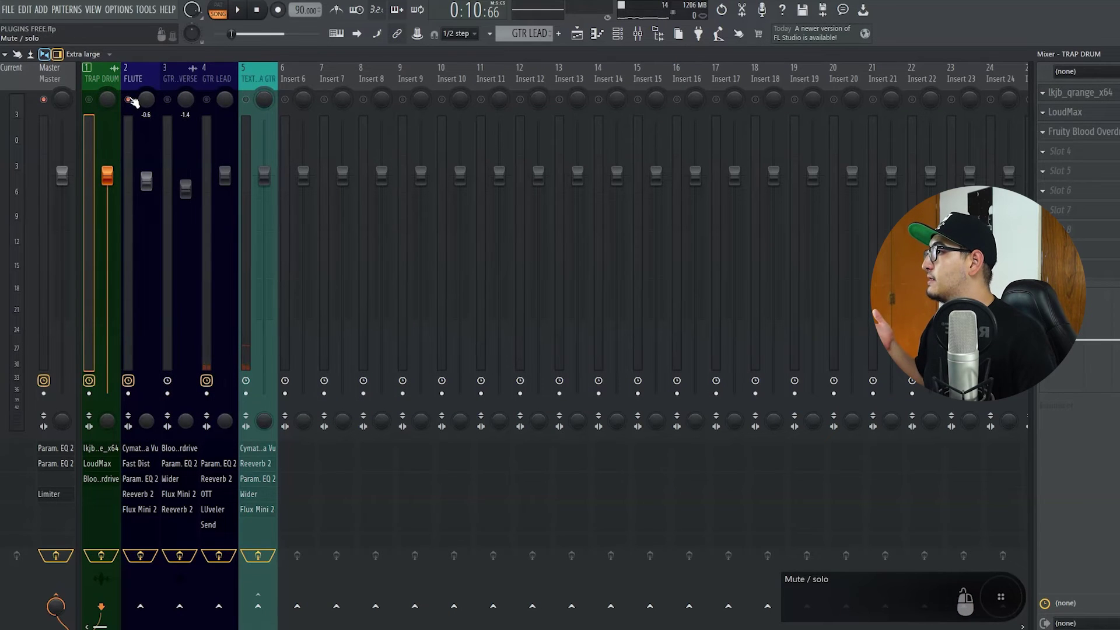
key(F6)
key(F6)
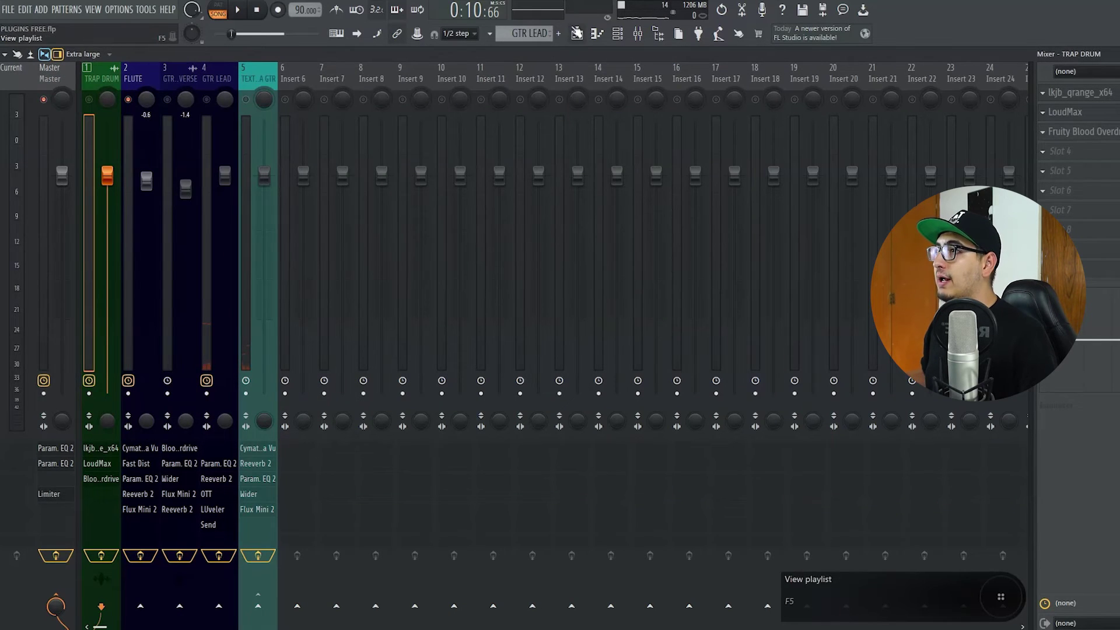
key(F5)
key(F9)
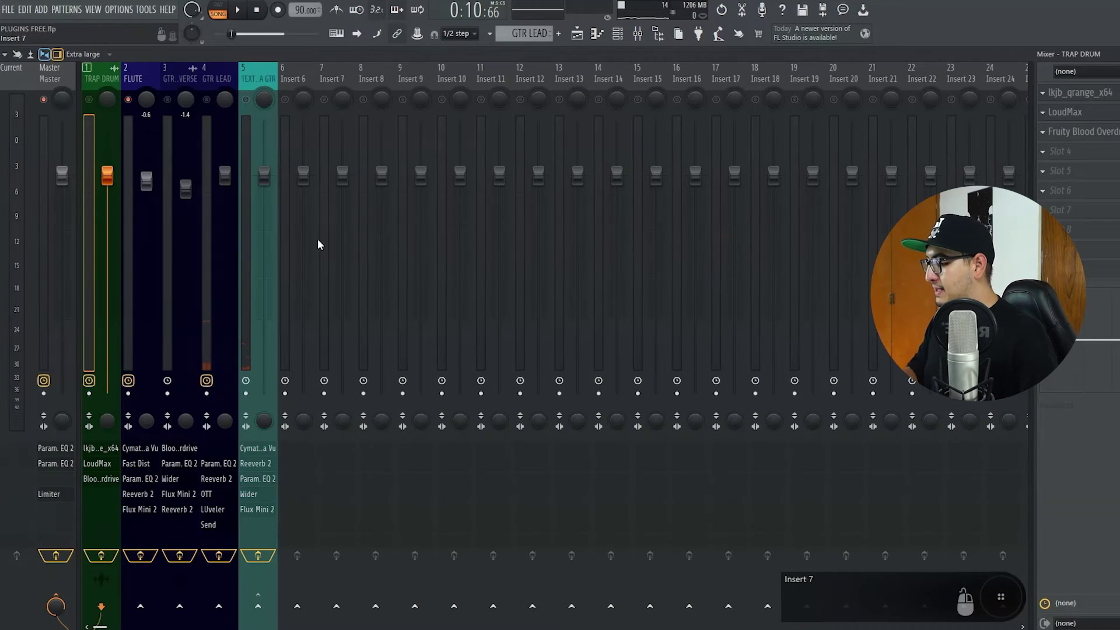
- Open Cymatics Deja Vu and Flux Mini 2 on the FLUTE track
click(140, 84)
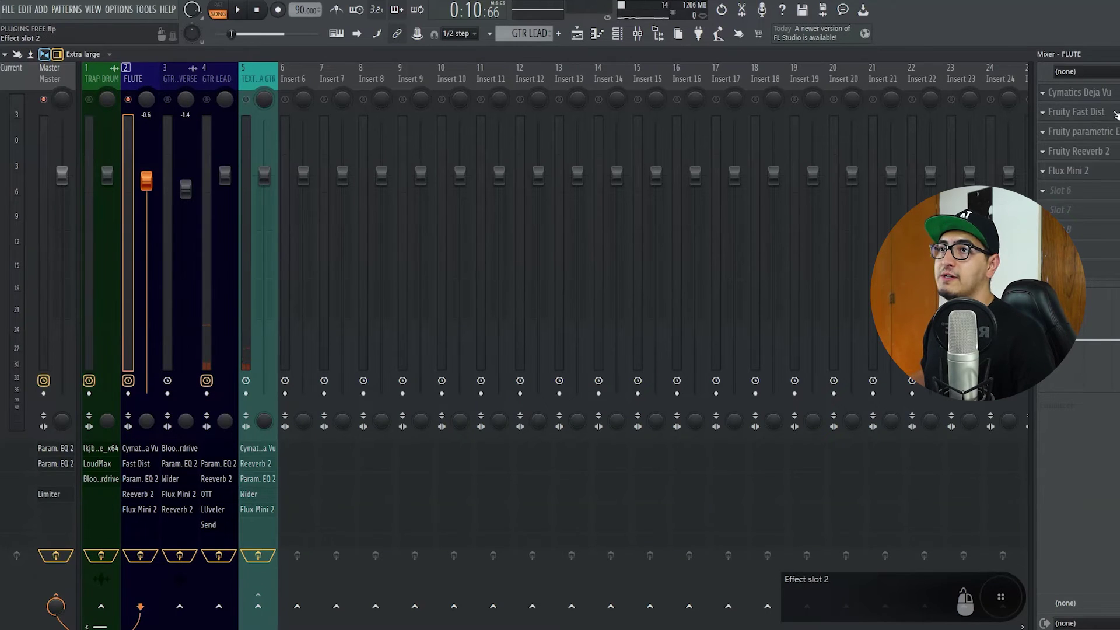
click(1107, 93)
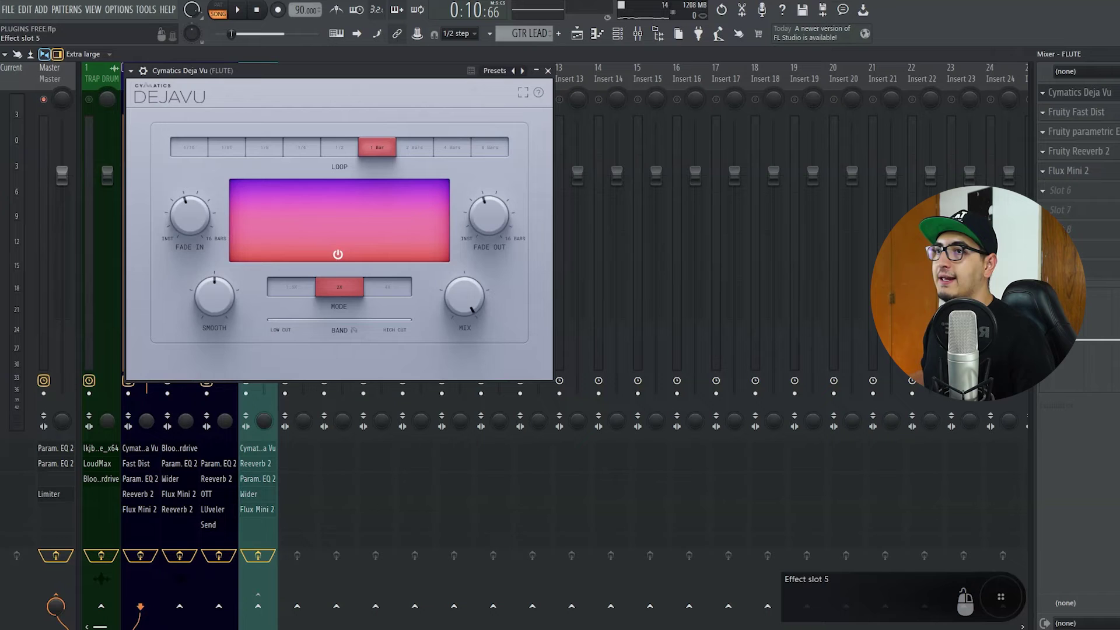
click(1101, 170)
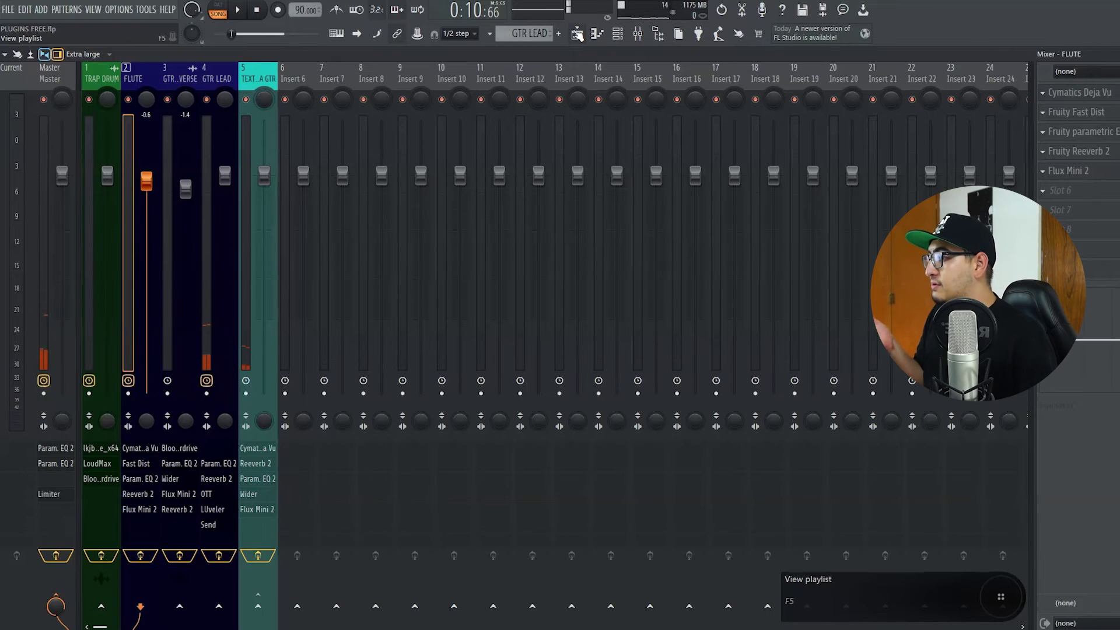
- Show the playlist, clear its time selection, and play the whole song from the beginning
click(577, 35)
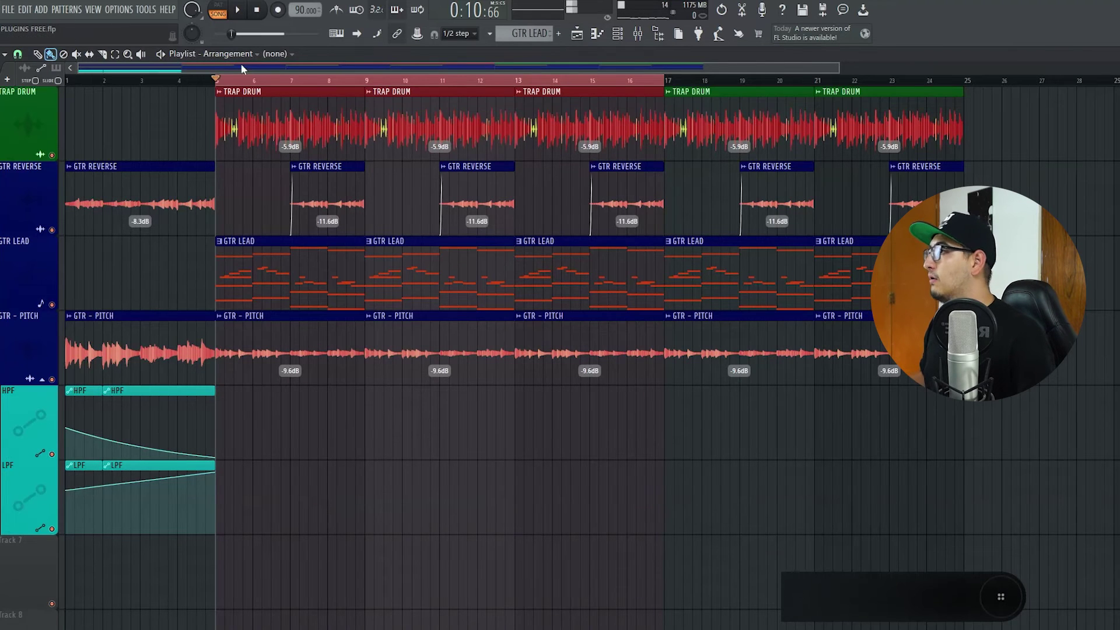
click(242, 80)
click(257, 10)
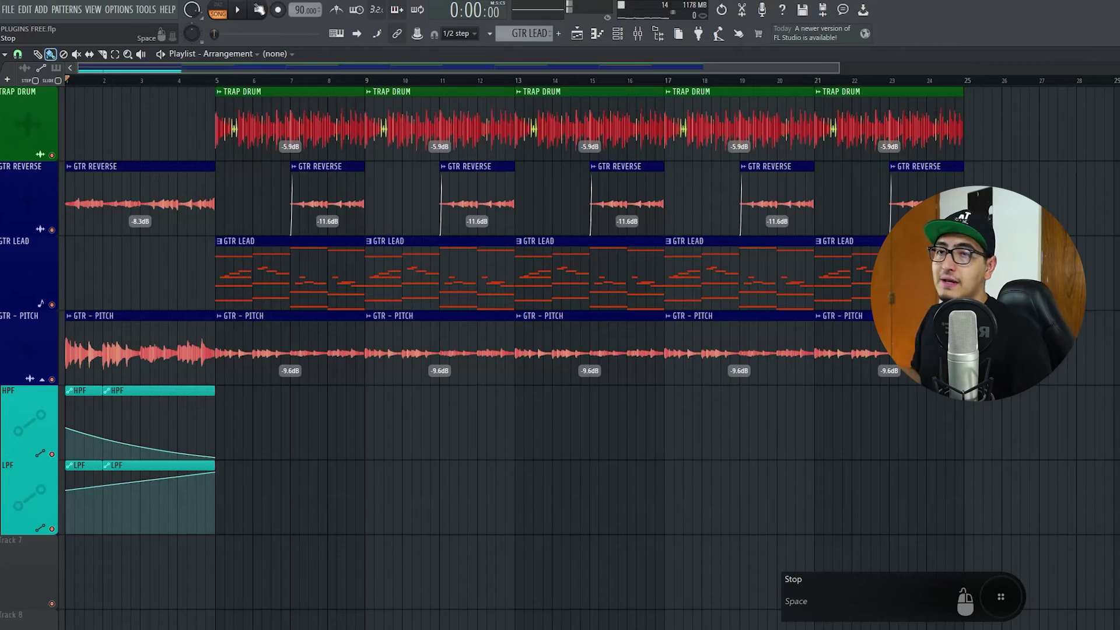
click(250, 10)
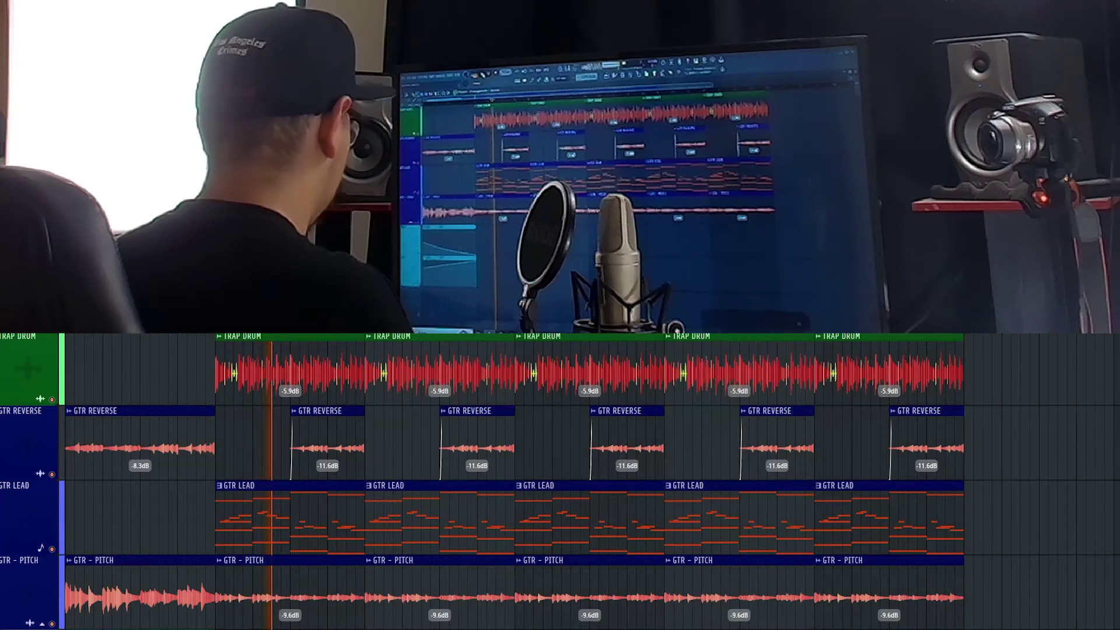
- Watch the mixer levels and the playlist during playback, stop the song, and return to the mixer
key(F9)
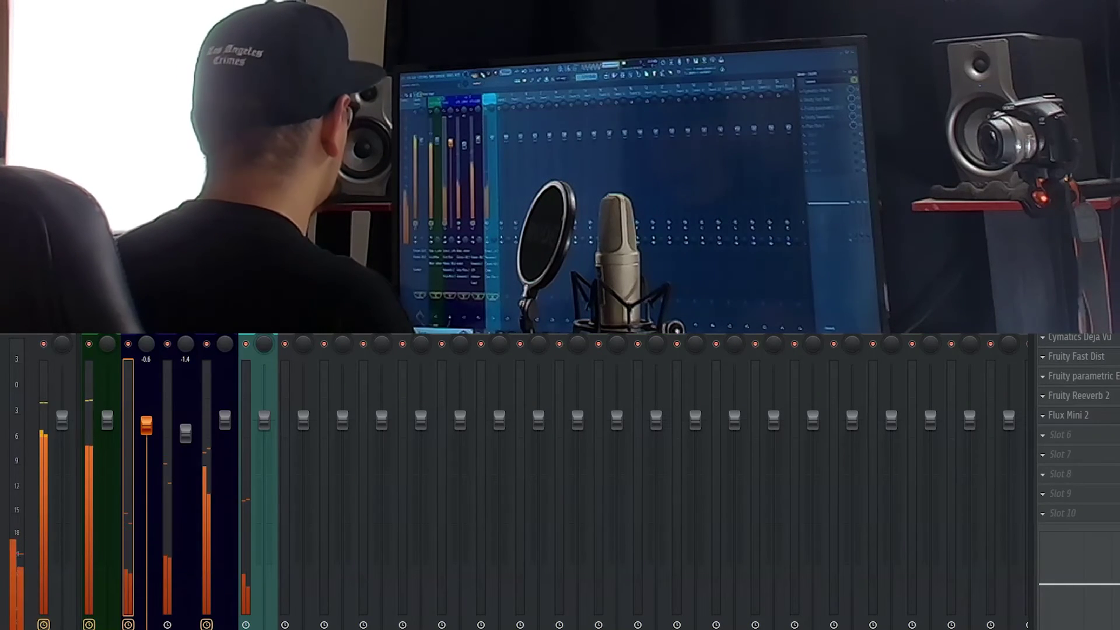
key(F9)
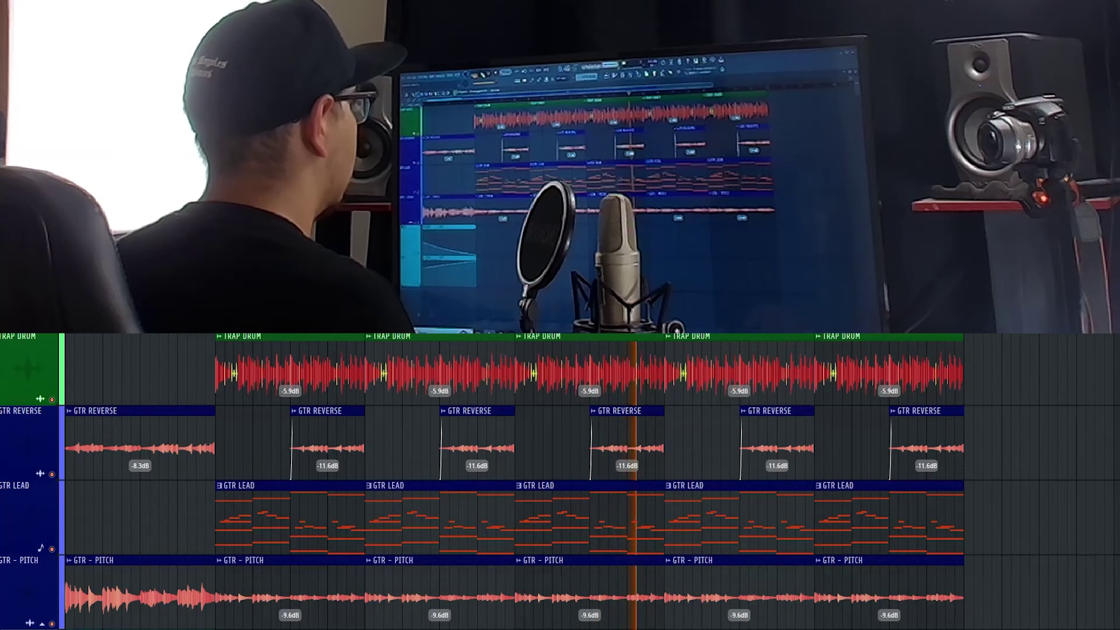
key(space)
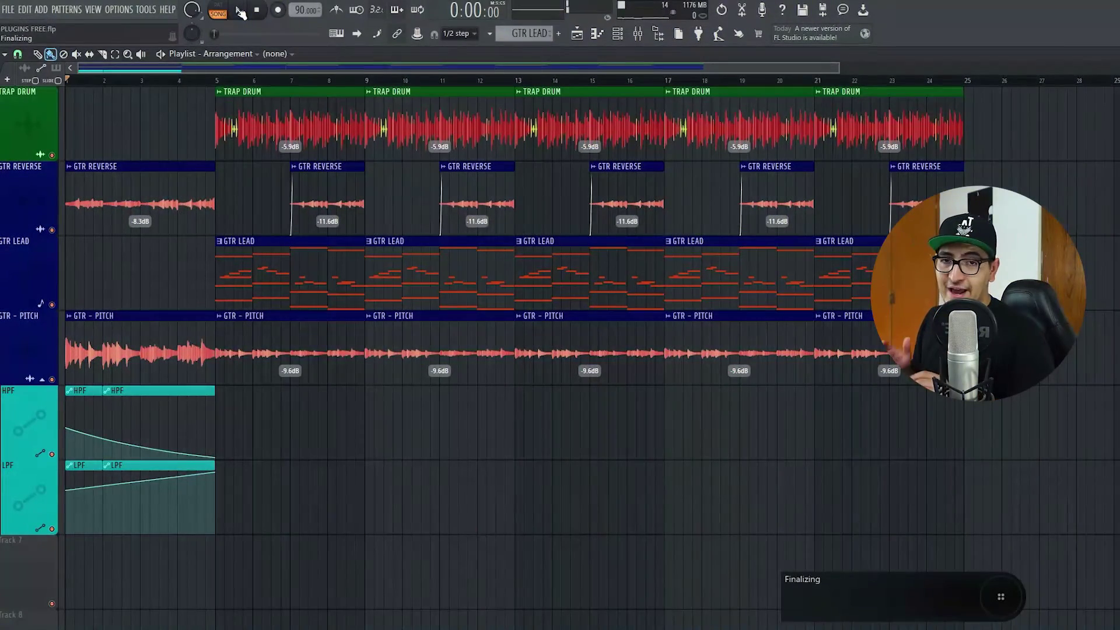
key(F9)
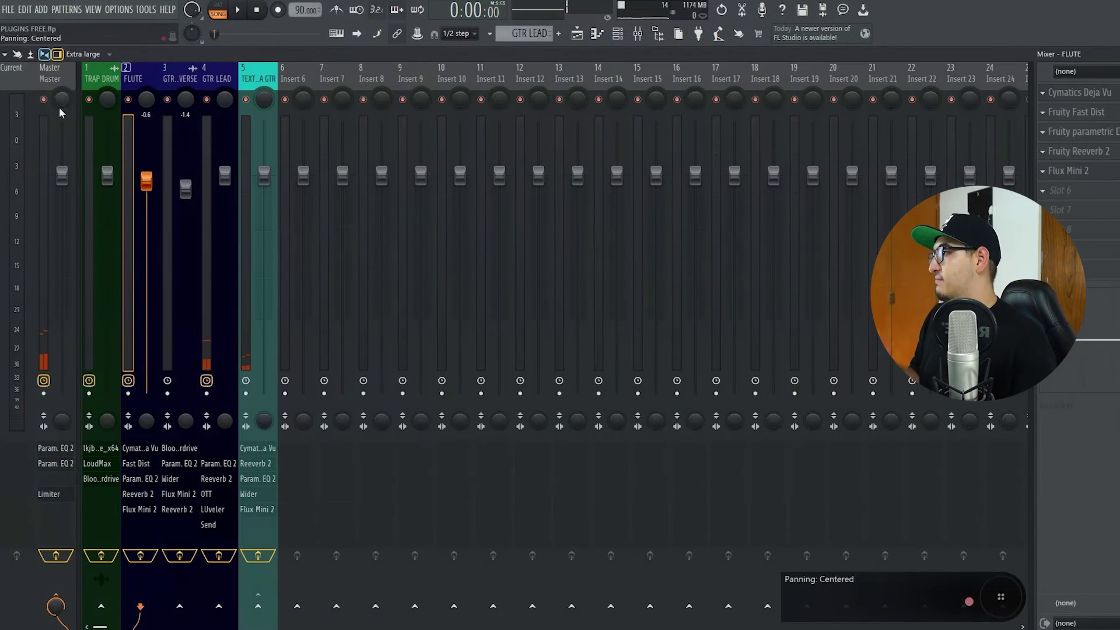